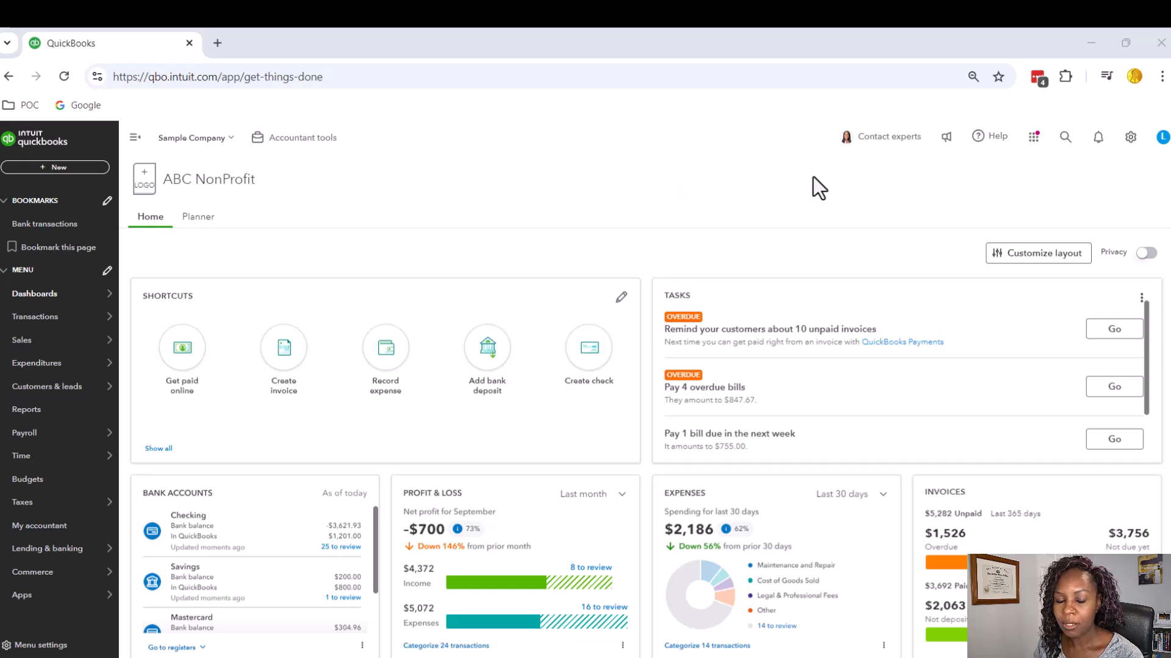
Open the Advanced section of the company's account settings, switching sections without saving
click(1129, 147)
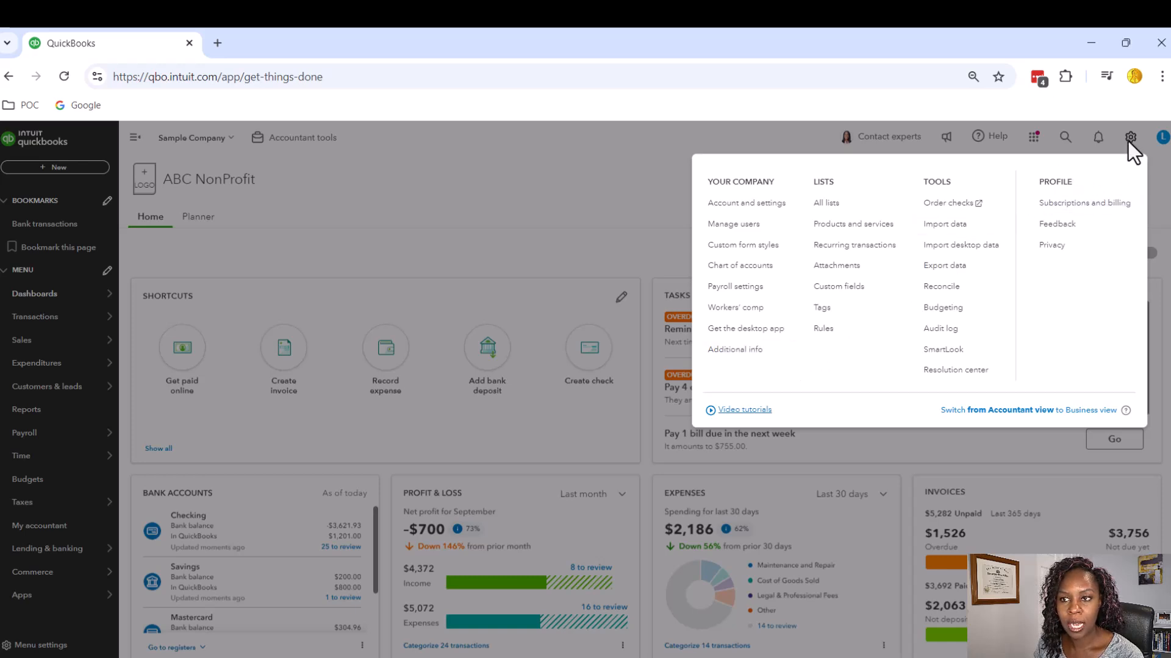
click(733, 208)
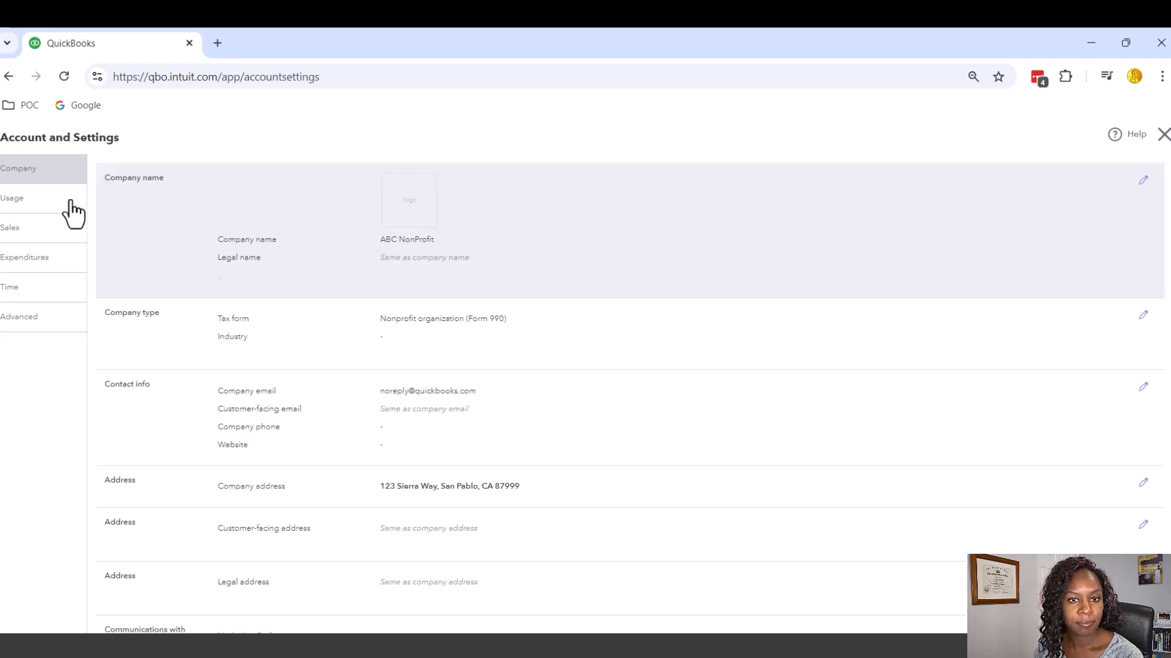
click(31, 329)
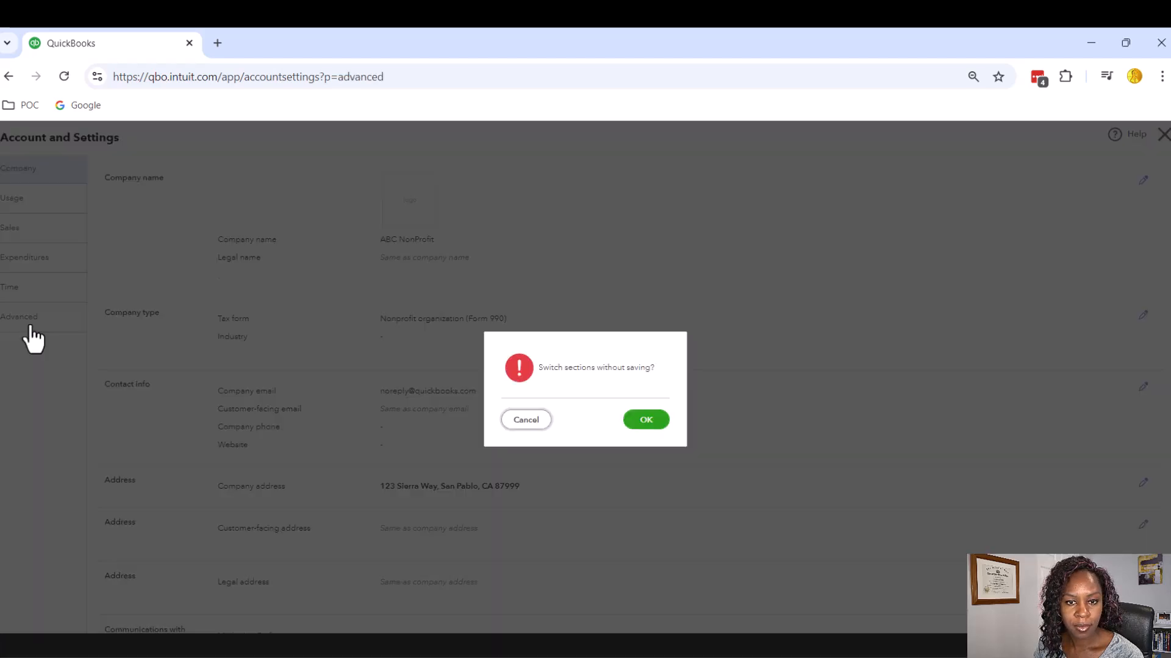
click(644, 421)
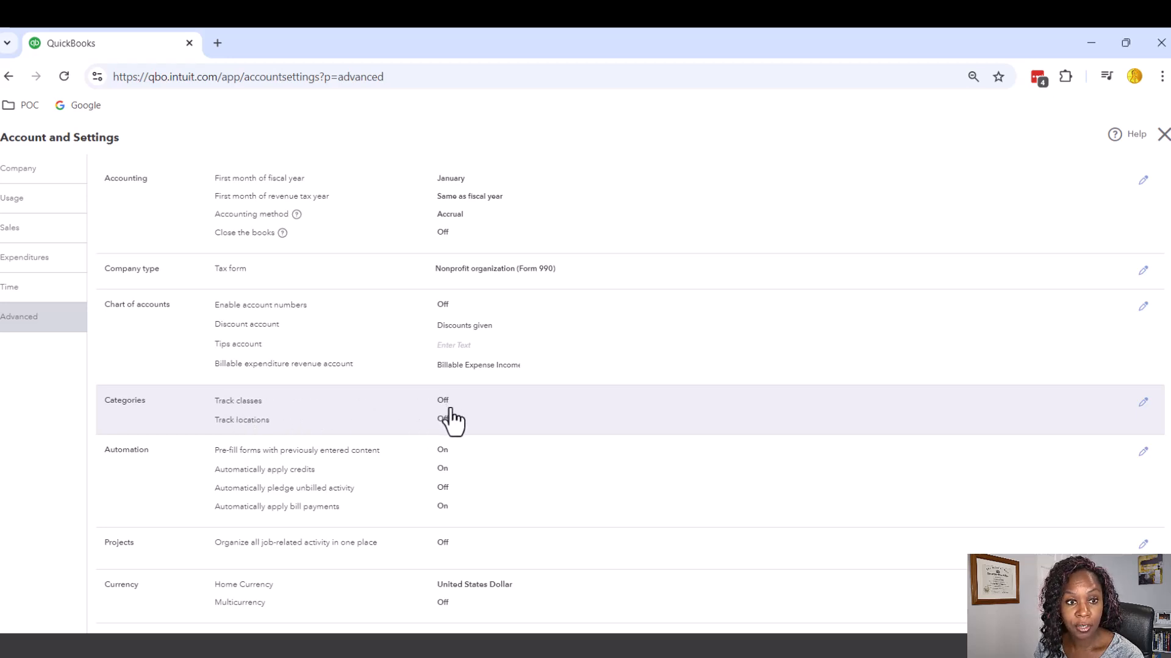
Turn on class tracking with one class to each row in transaction and a warning for unassigned transactions, save, and close the settings
click(1145, 406)
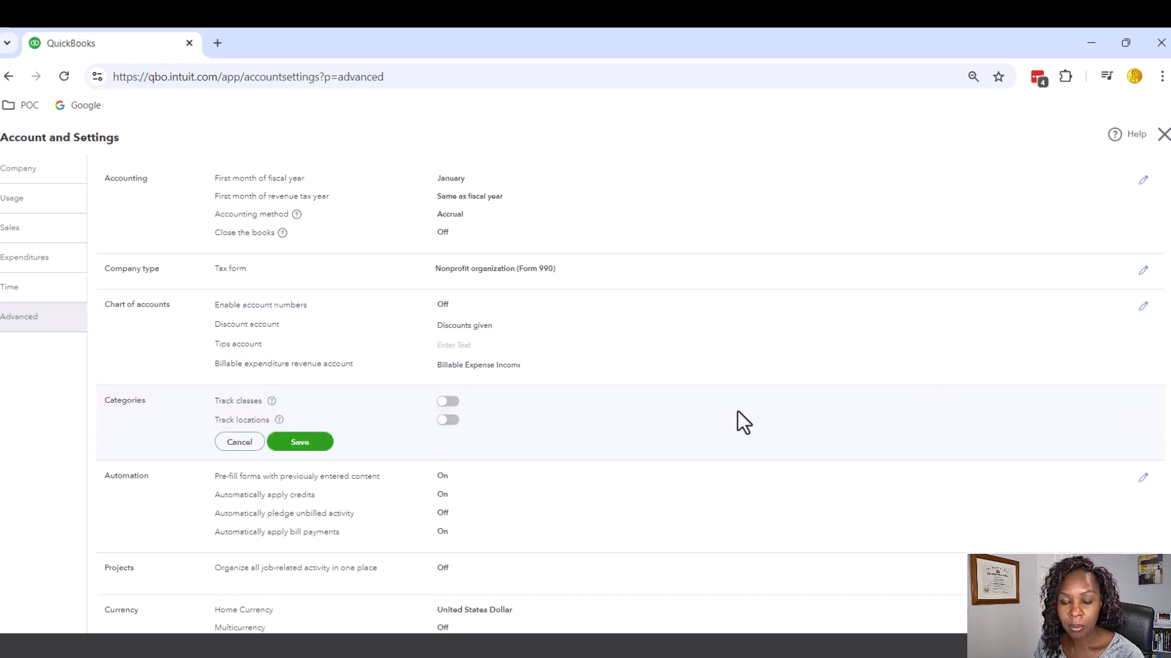
click(450, 402)
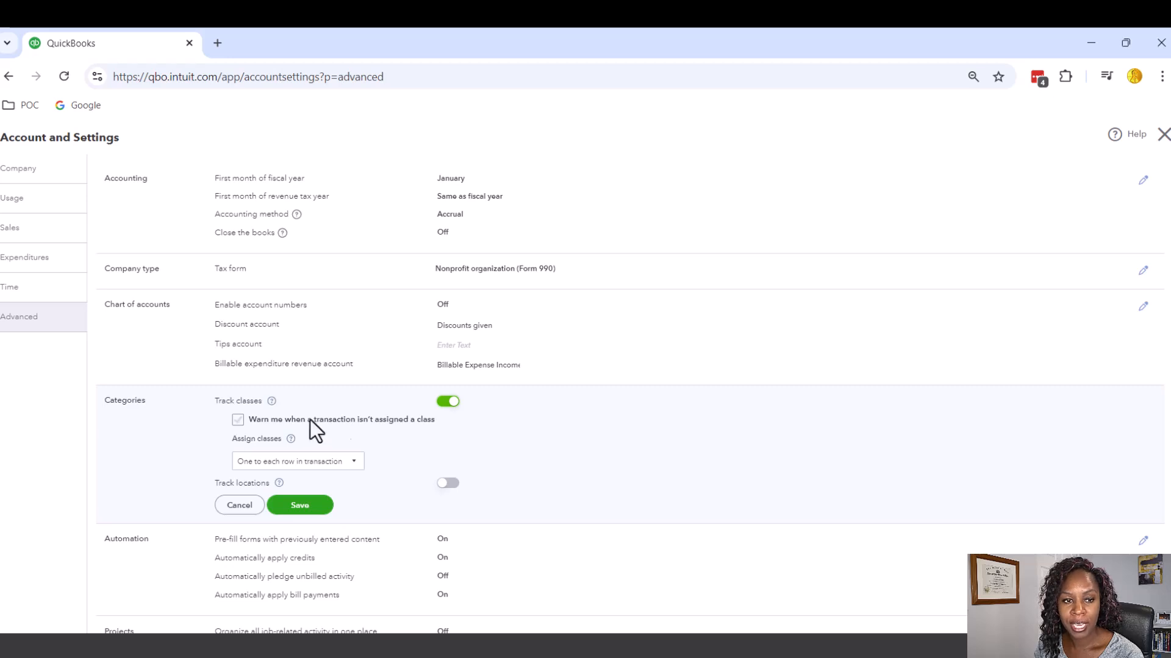
click(353, 463)
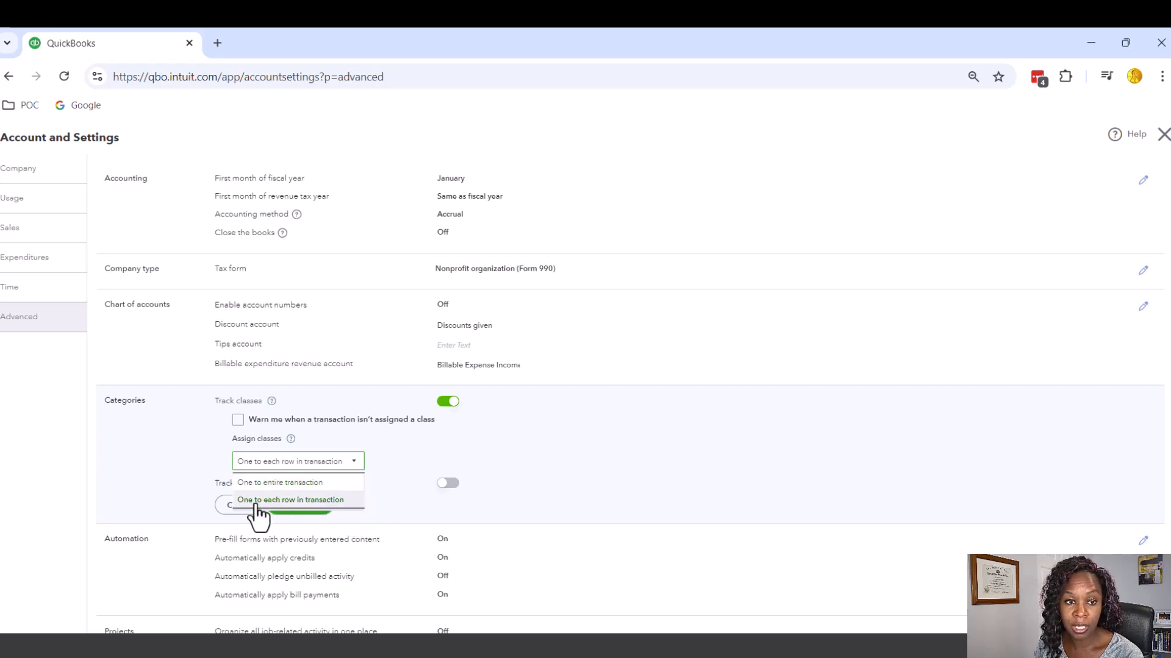
click(344, 501)
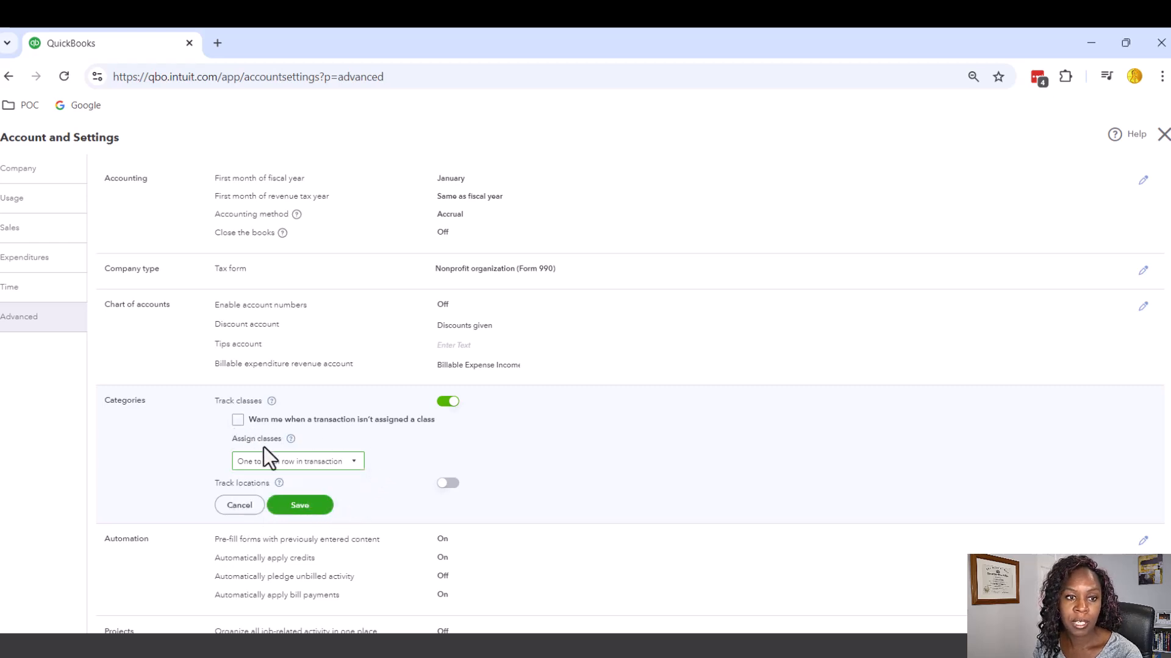
click(237, 421)
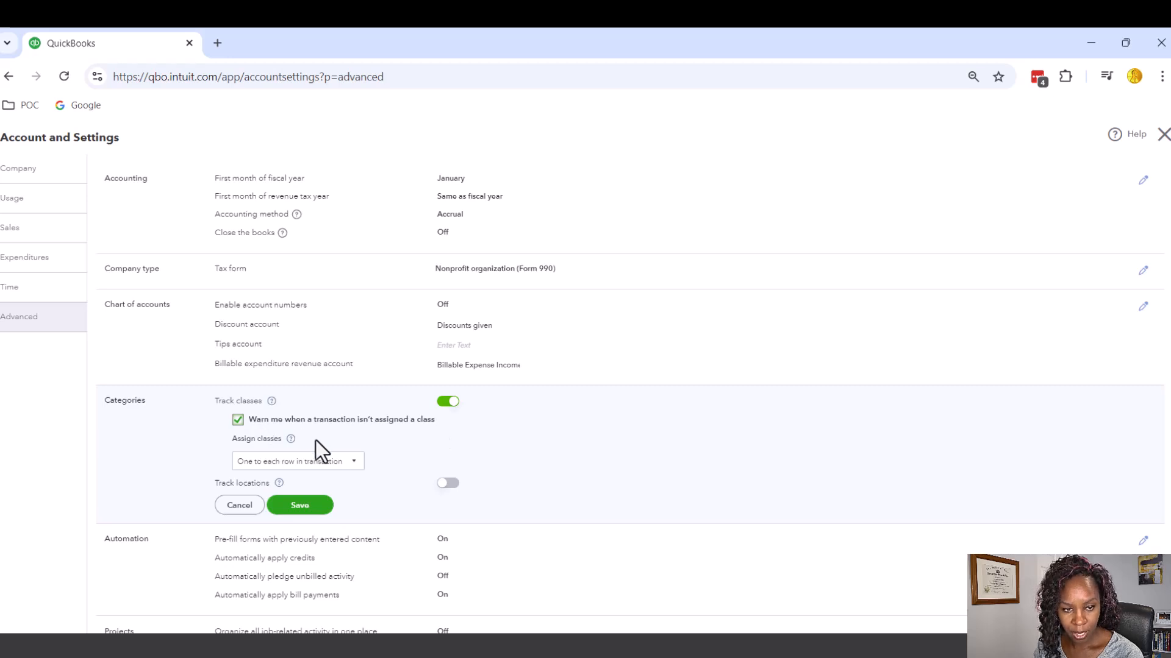
click(302, 508)
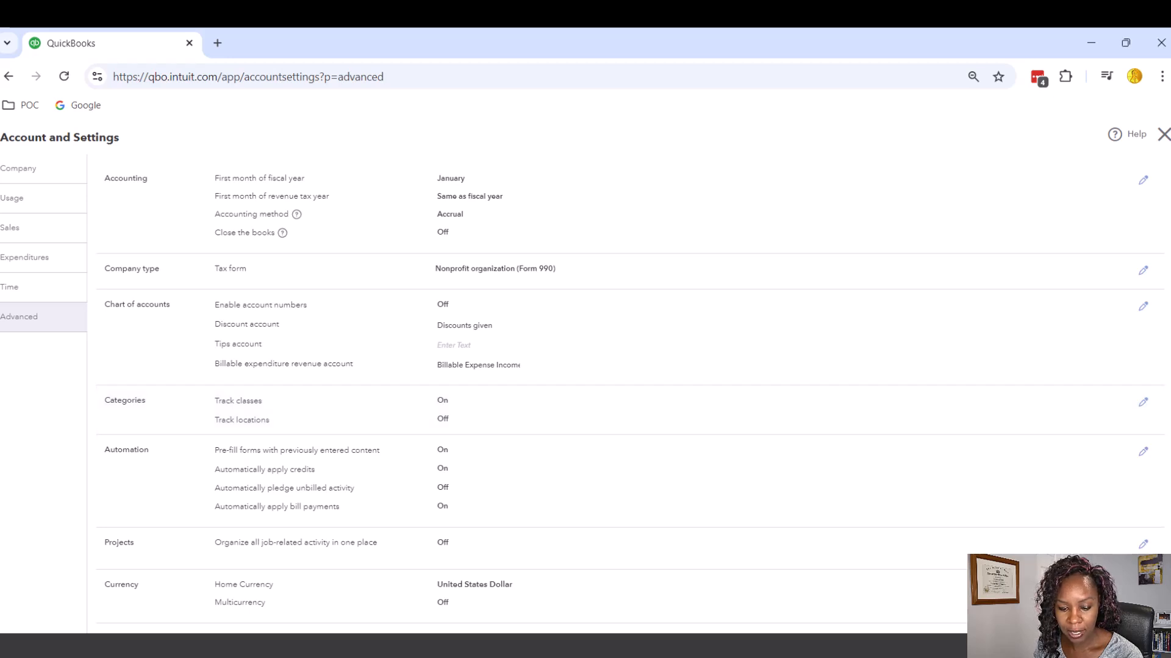
click(1139, 648)
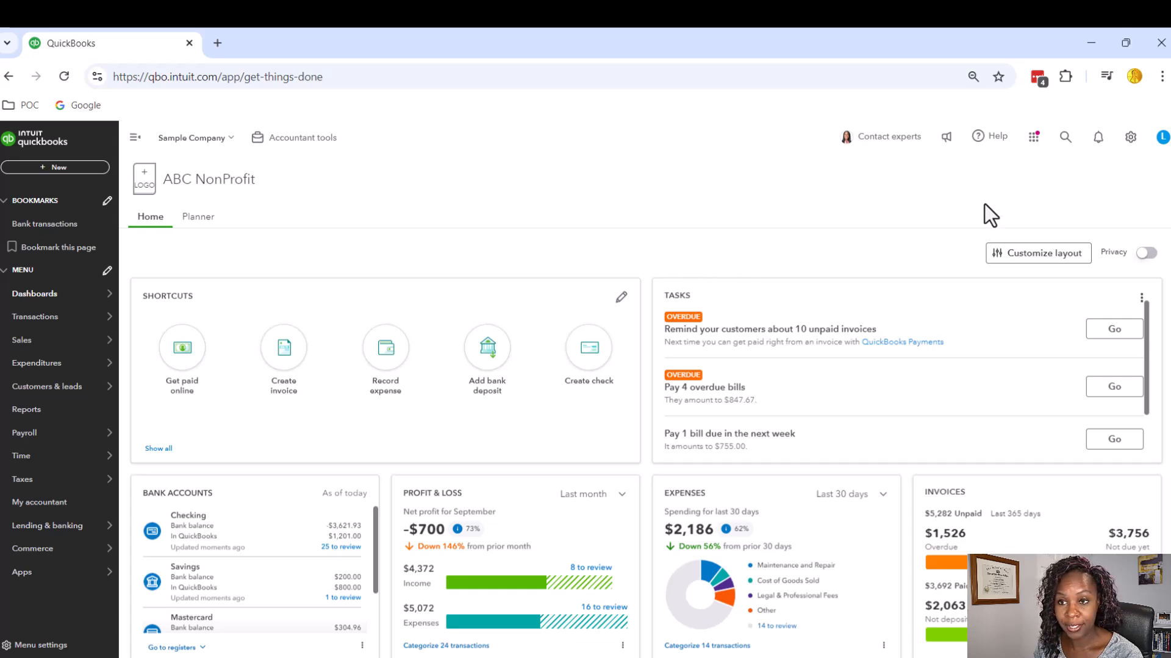
Open the Classes list from the company's full set of lists
click(1130, 139)
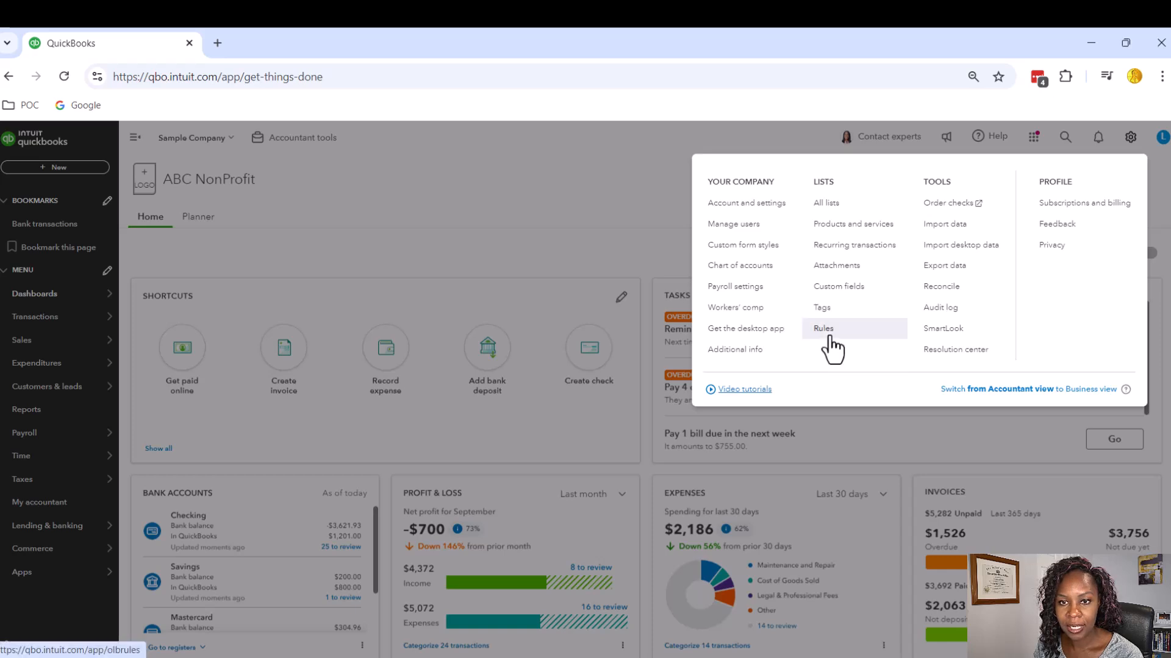
click(863, 205)
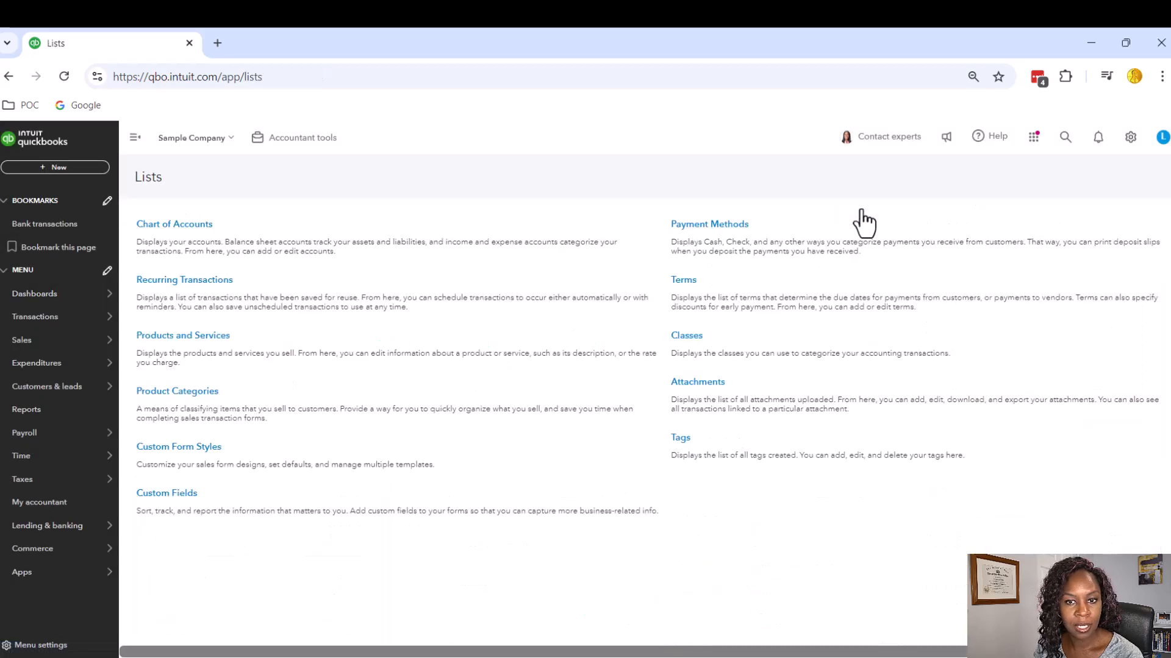
click(695, 340)
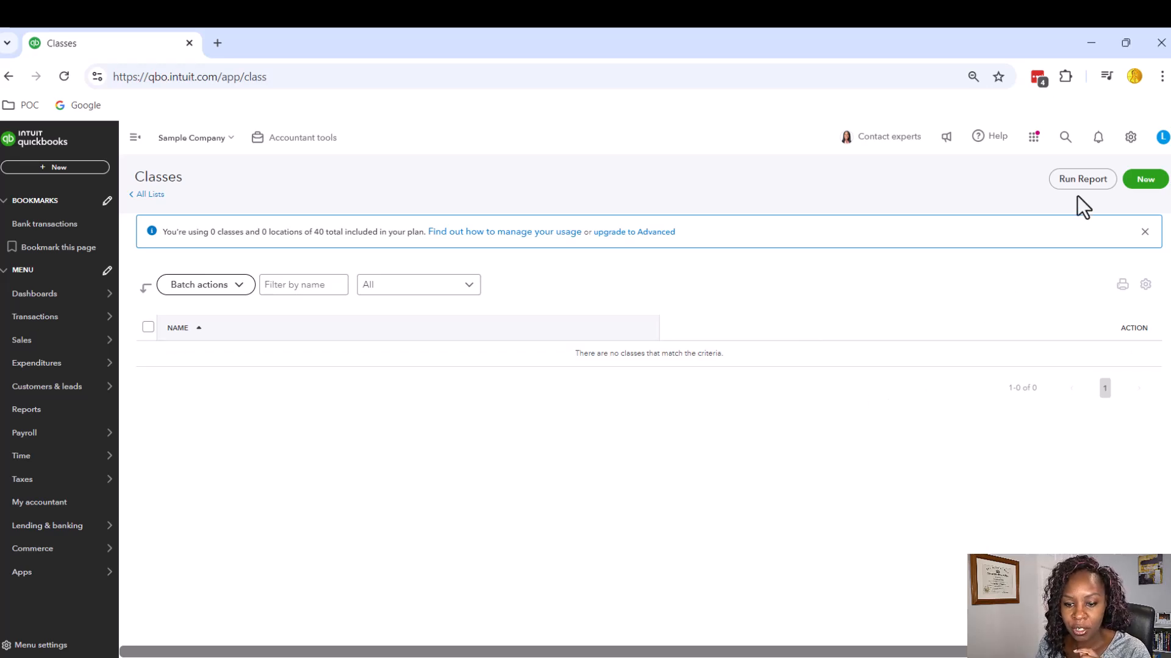
Create and save a new class named Administration
click(1143, 181)
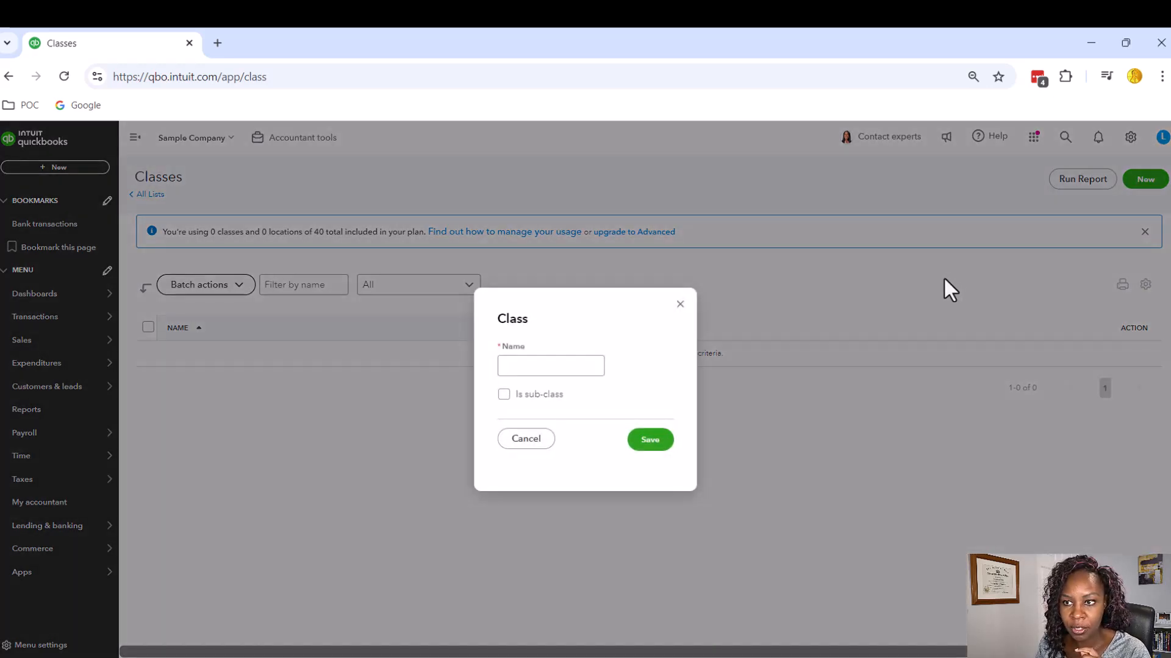
click(545, 361)
text(Administration)
click(647, 440)
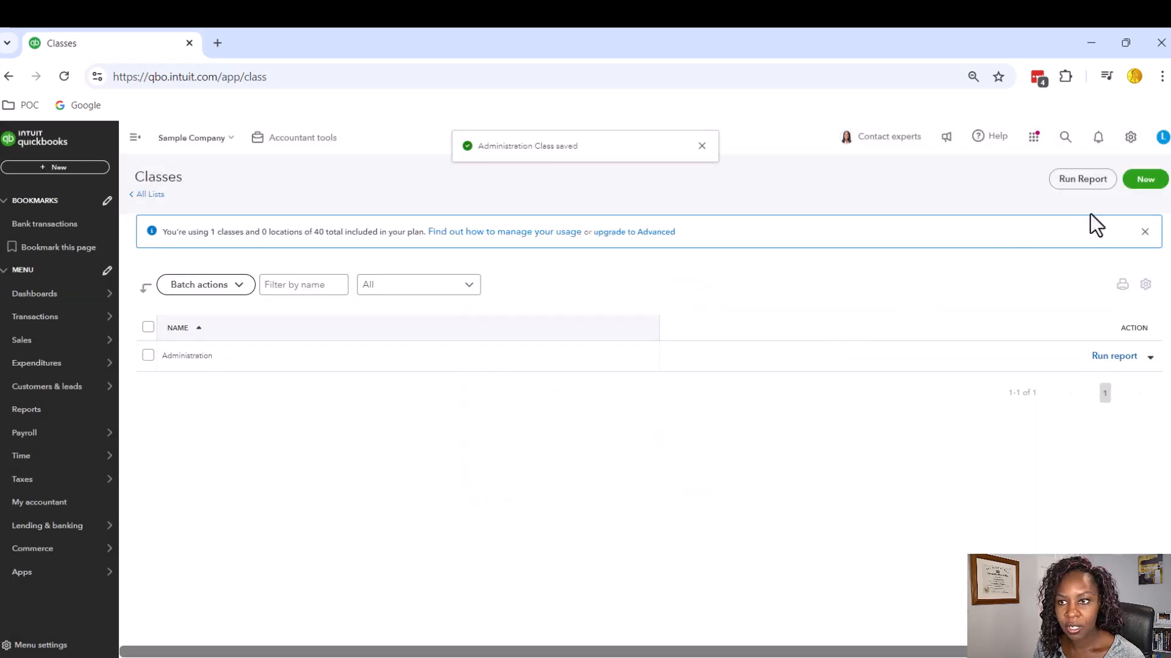
Add a class named Fundraising to the Classes list and save it
click(1145, 180)
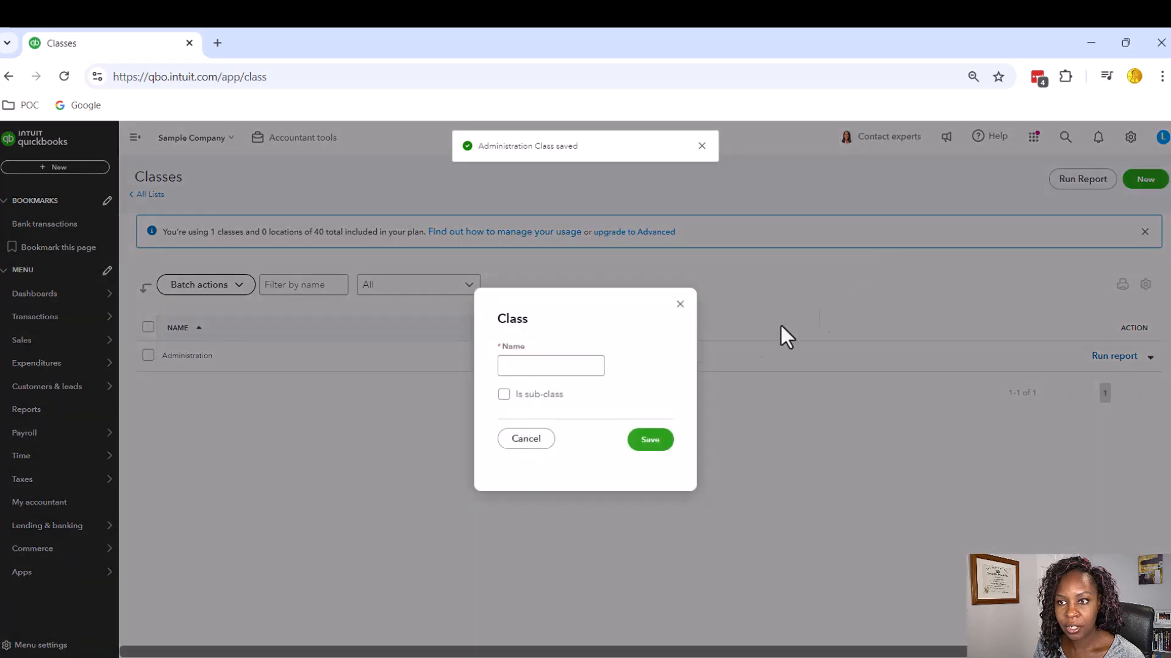
click(542, 364)
text(Fundrar)
key(BackSpace)
key(BackSpace)
text(aising)
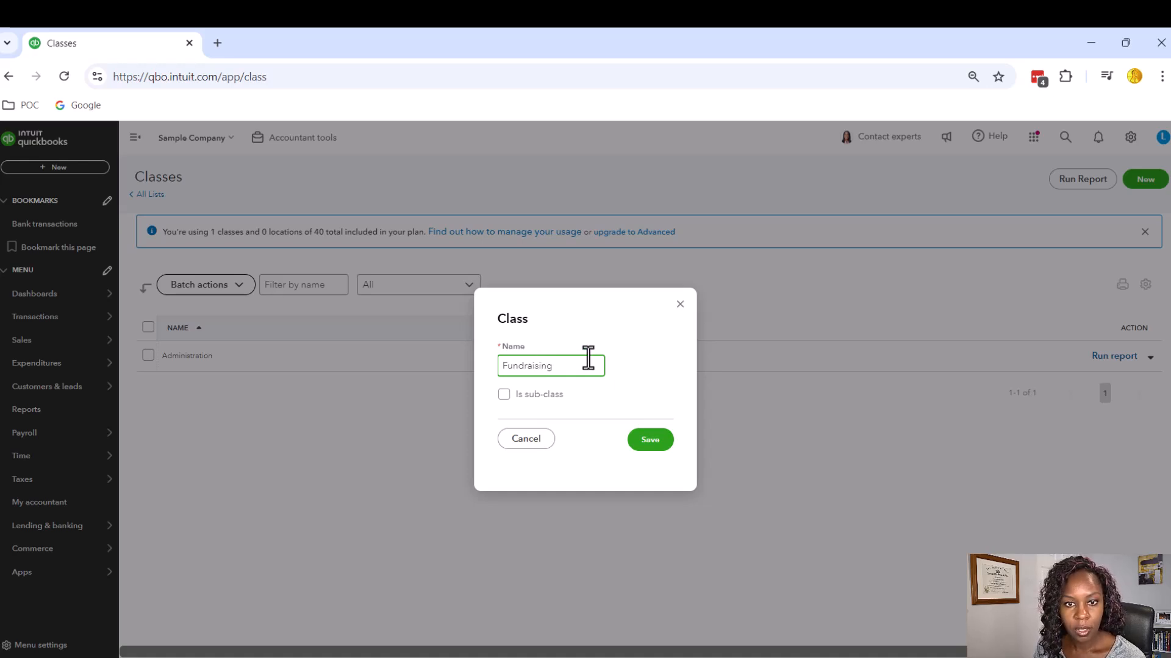
click(647, 441)
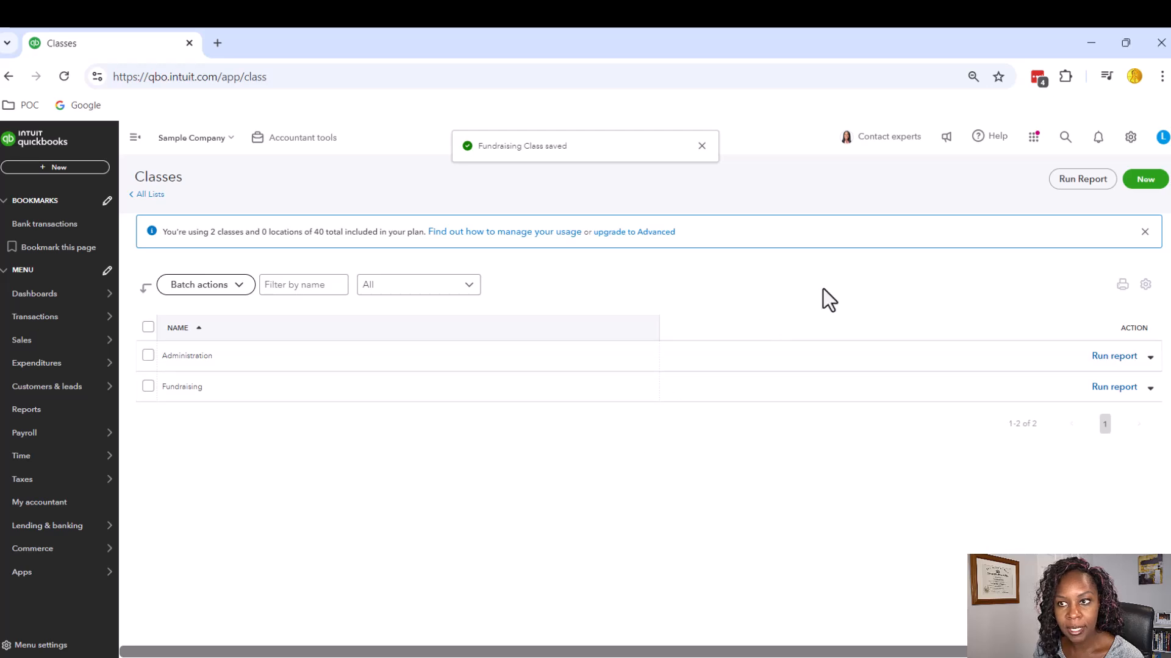
Add a class named Women Shelters to the Classes list and save it
click(1143, 180)
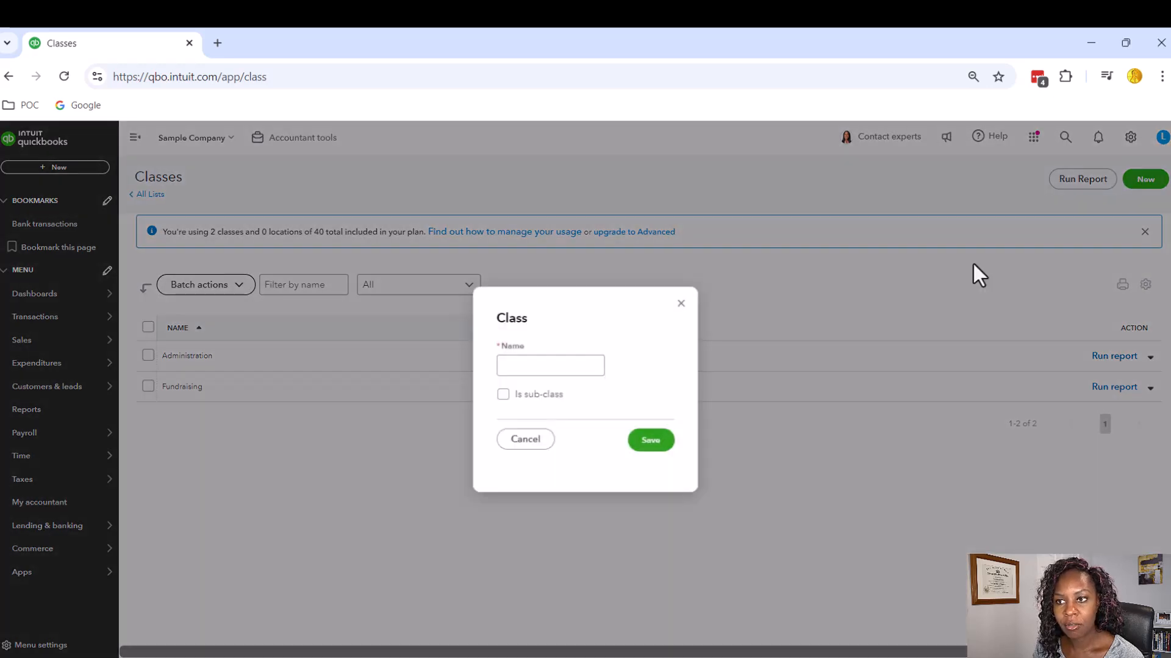
click(560, 367)
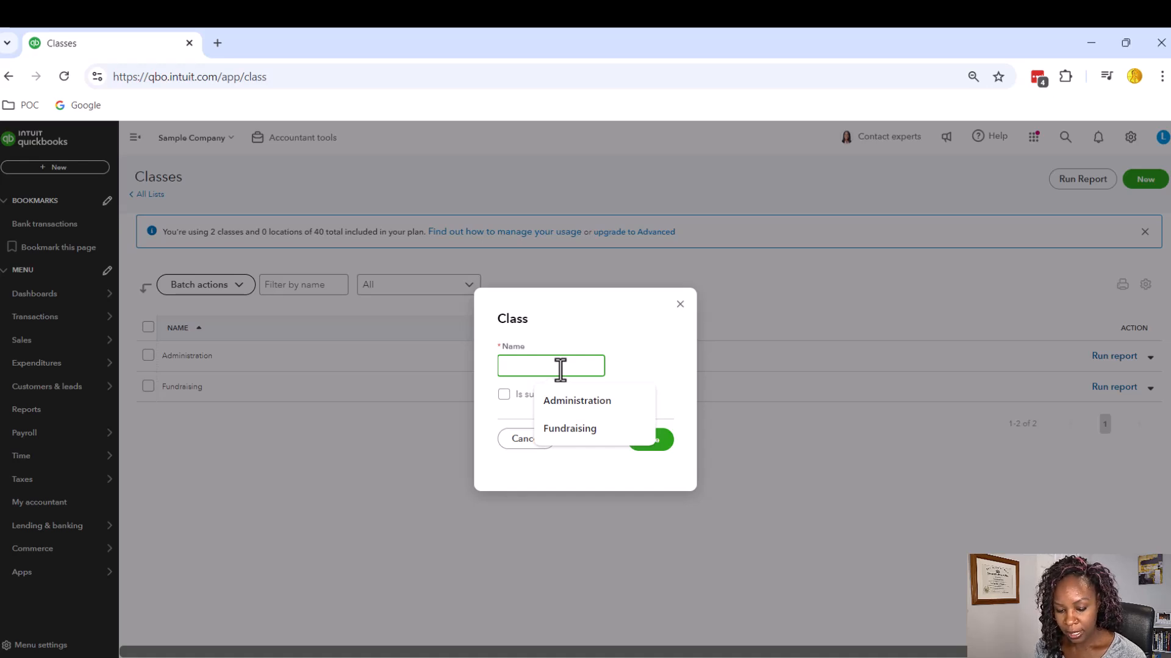
text(Shle)
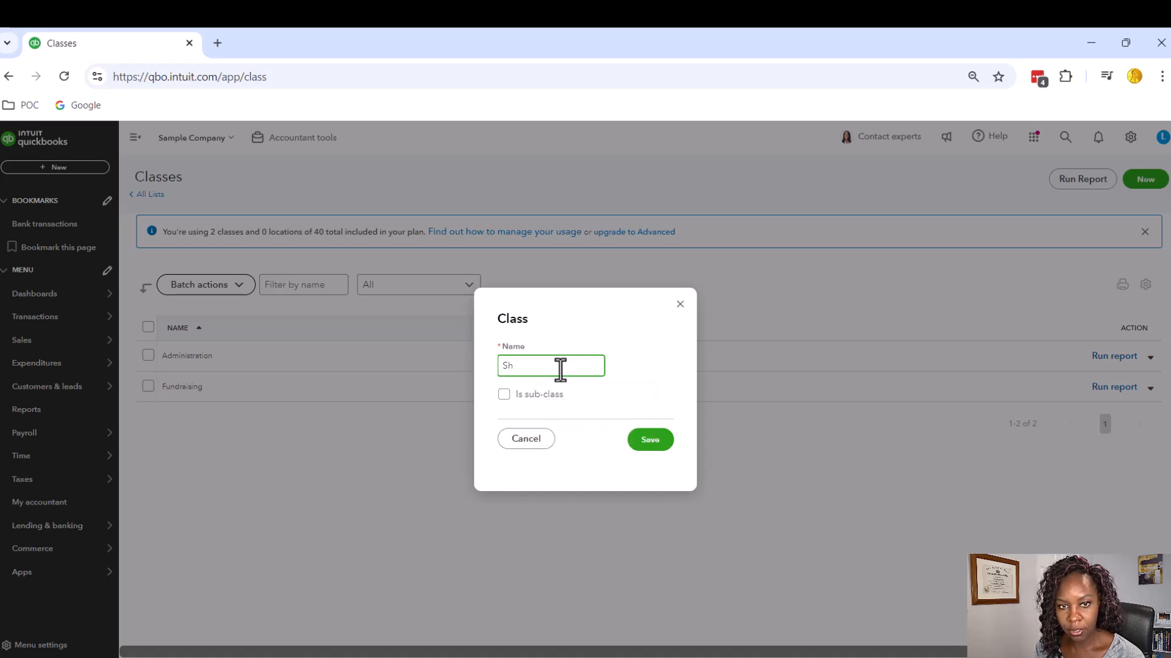
key(BackSpace)
key(BackSpace)
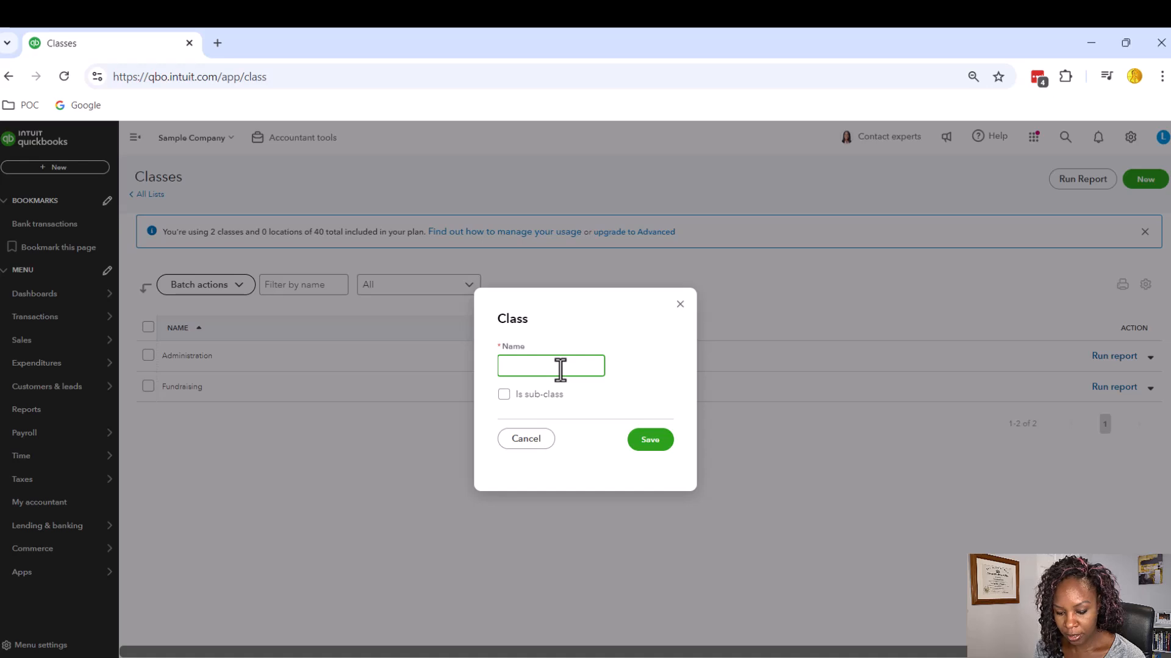
text(Women )
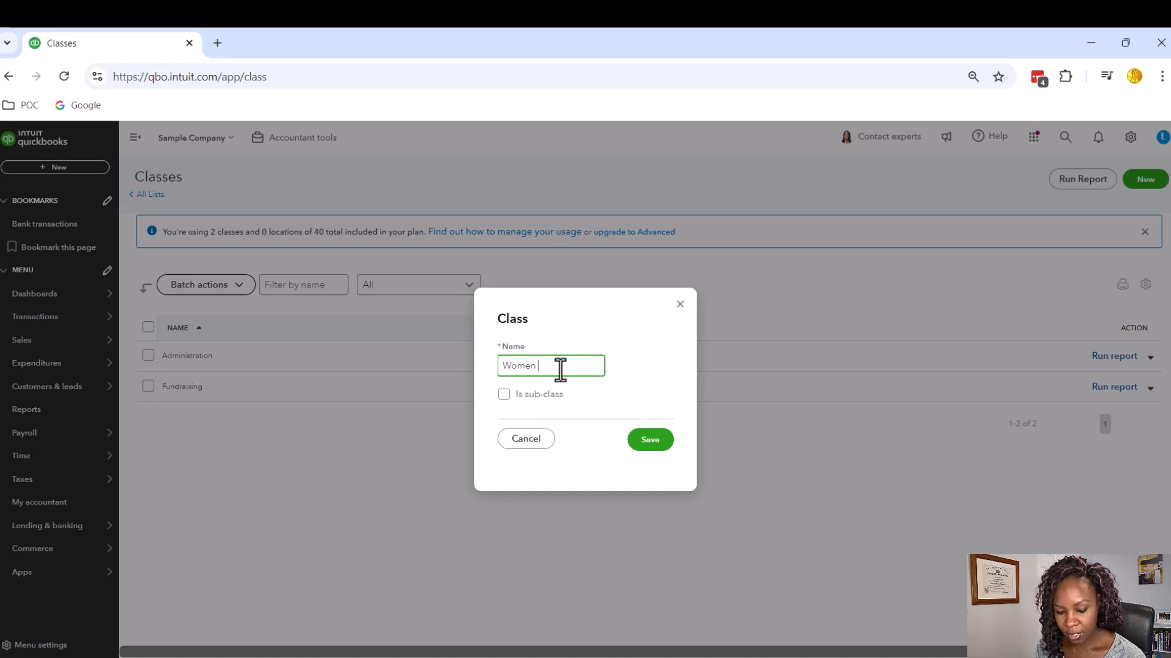
text(Shelters)
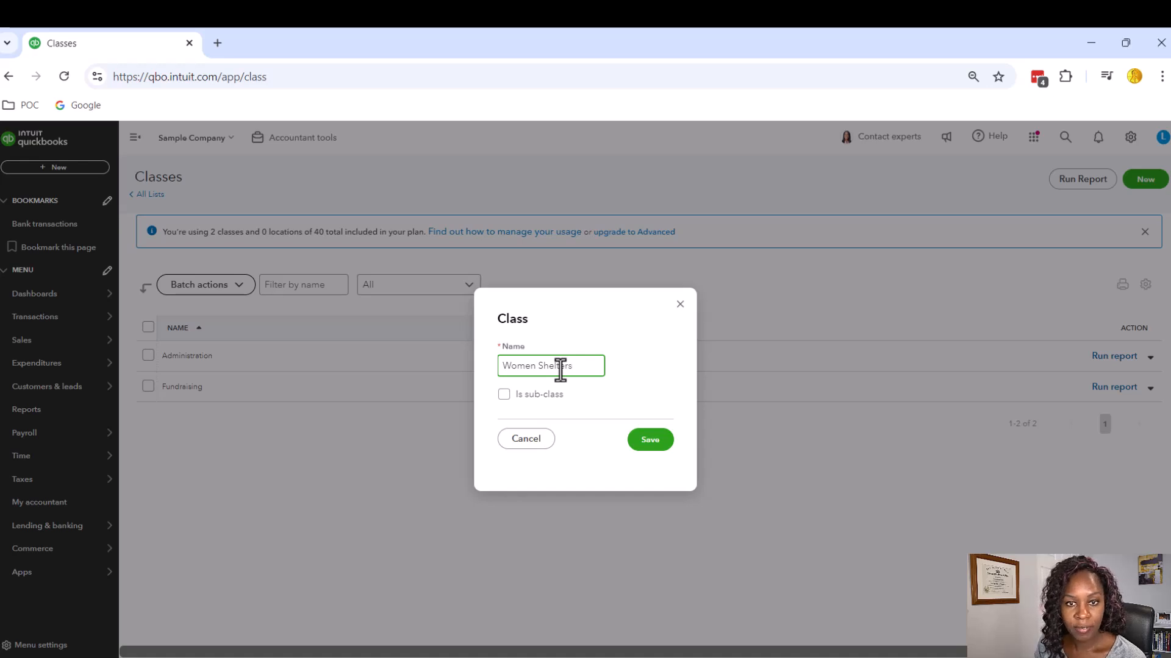
click(659, 442)
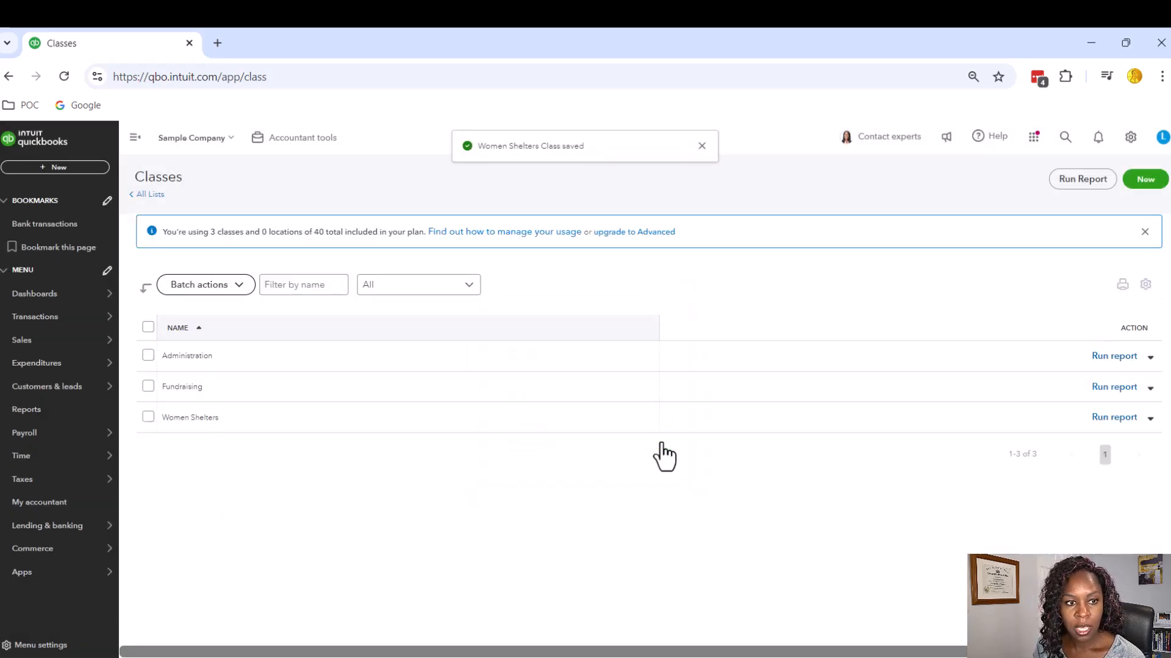
Add a class named Mental Health to the Classes list and save it
click(1145, 180)
click(545, 365)
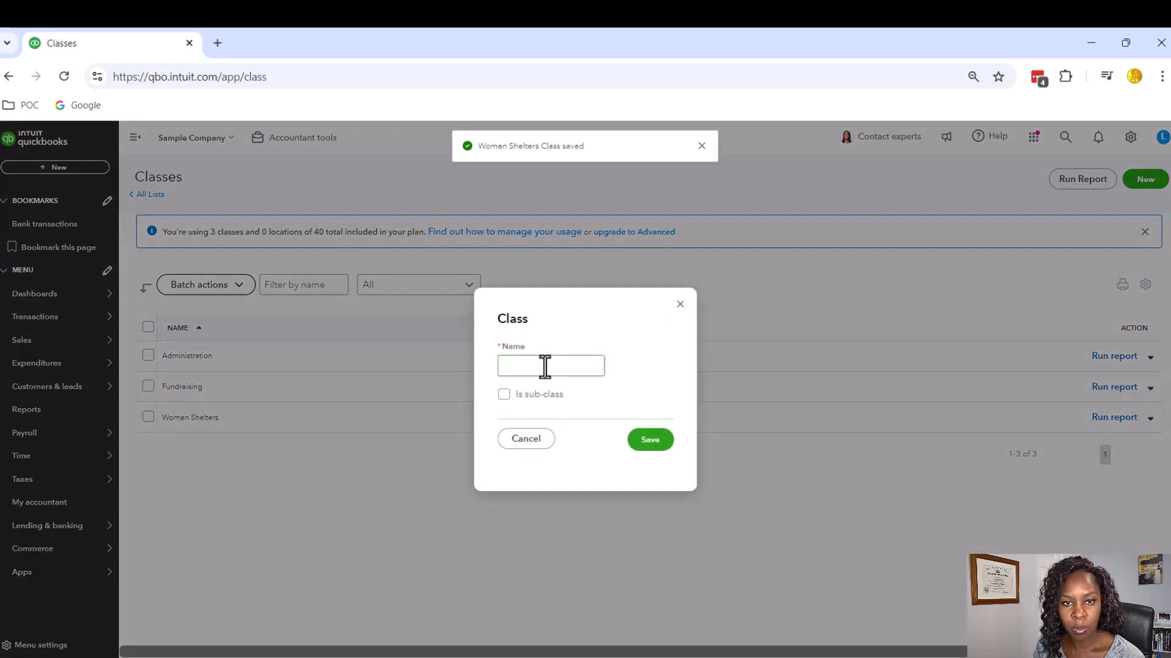
text(M)
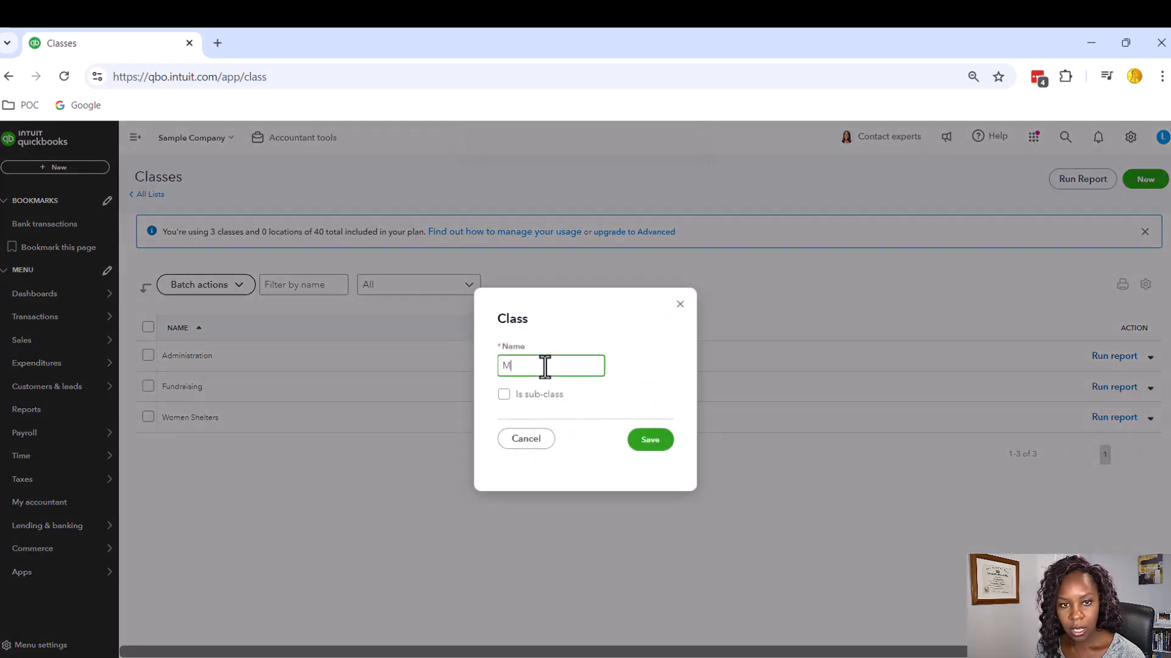
text(ental Health)
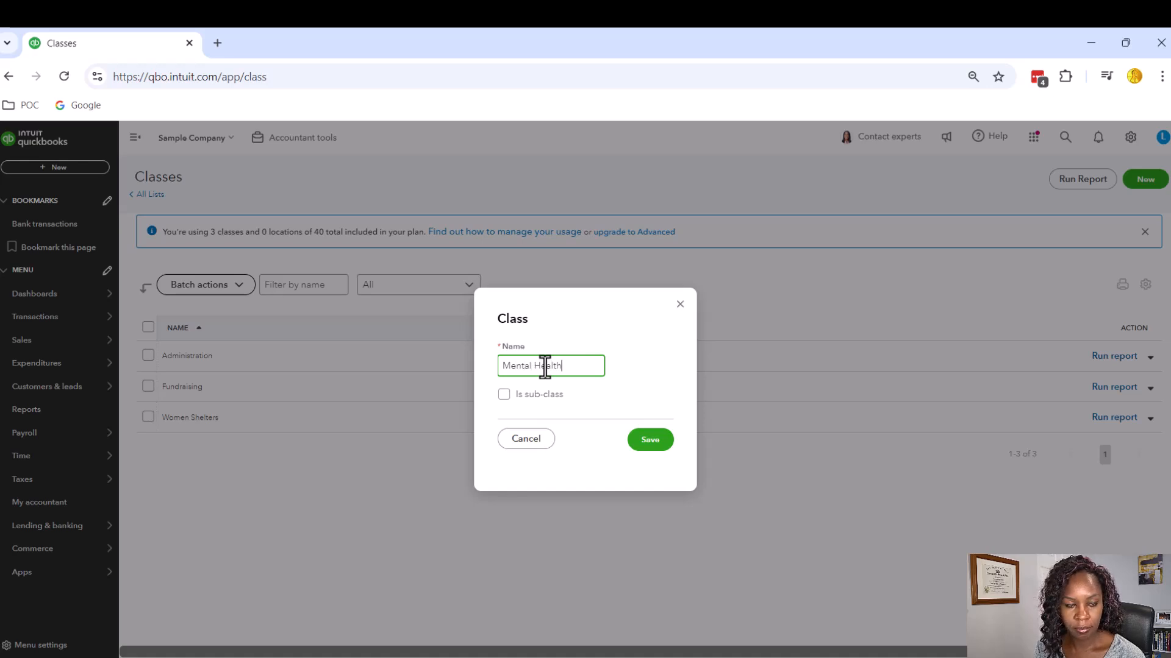
click(662, 447)
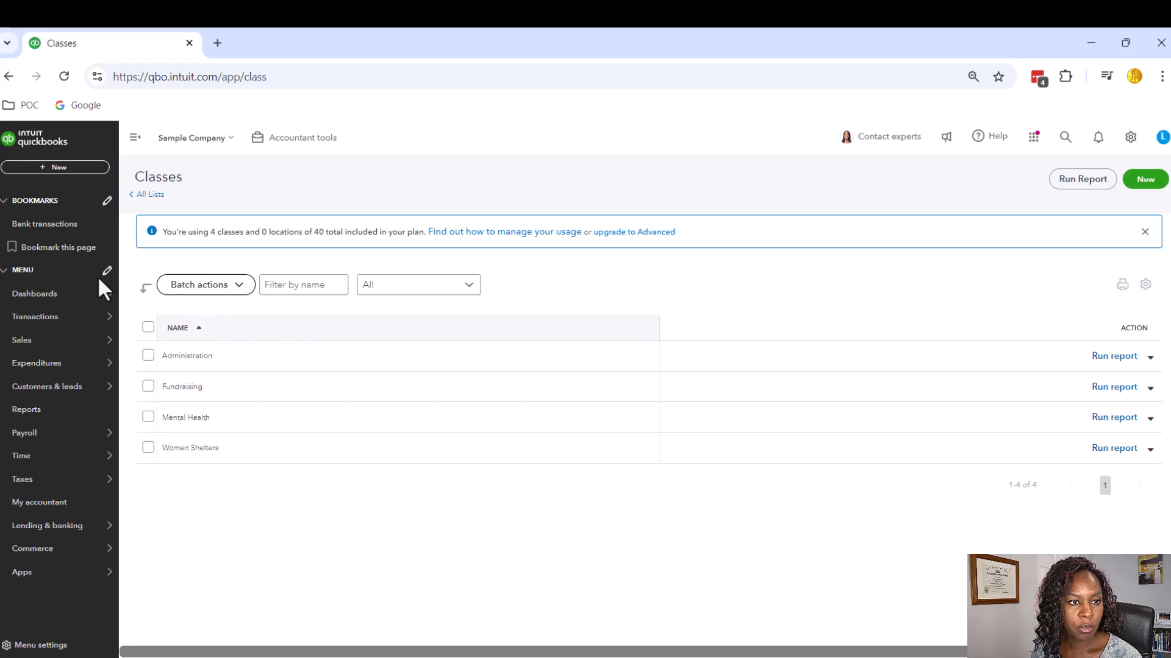
Go to the bank transactions, dismiss the bank connection message, and expand the 11/07/2024 Books by Bessie transaction for categorizing
mouse_move(18, 320)
click(178, 318)
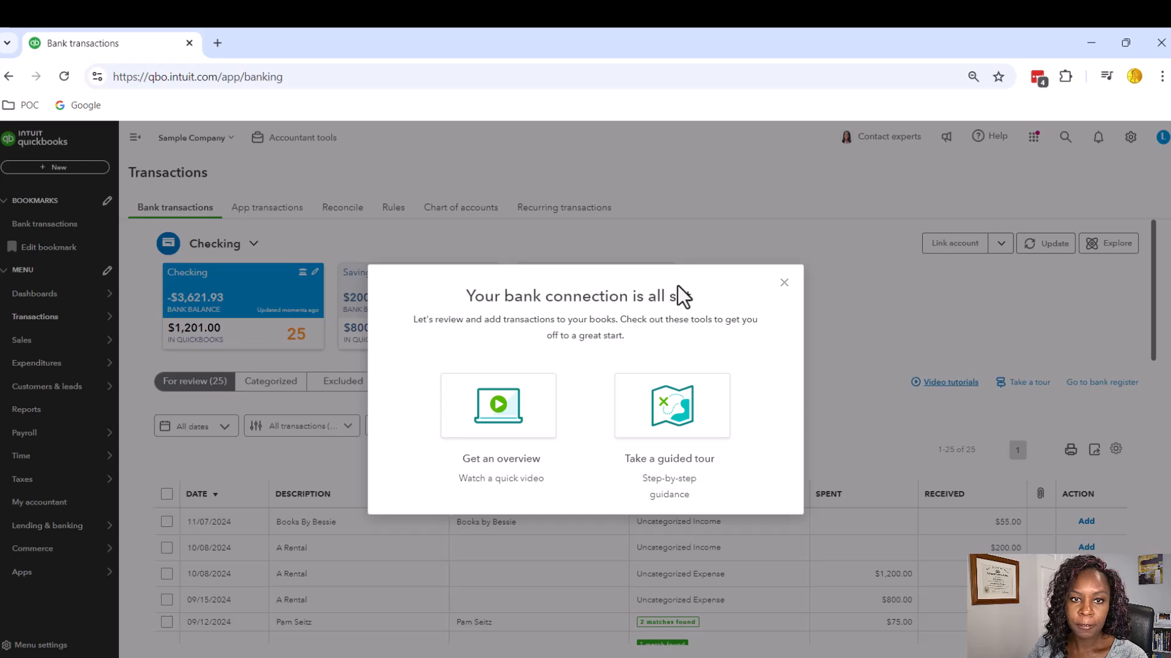
click(783, 283)
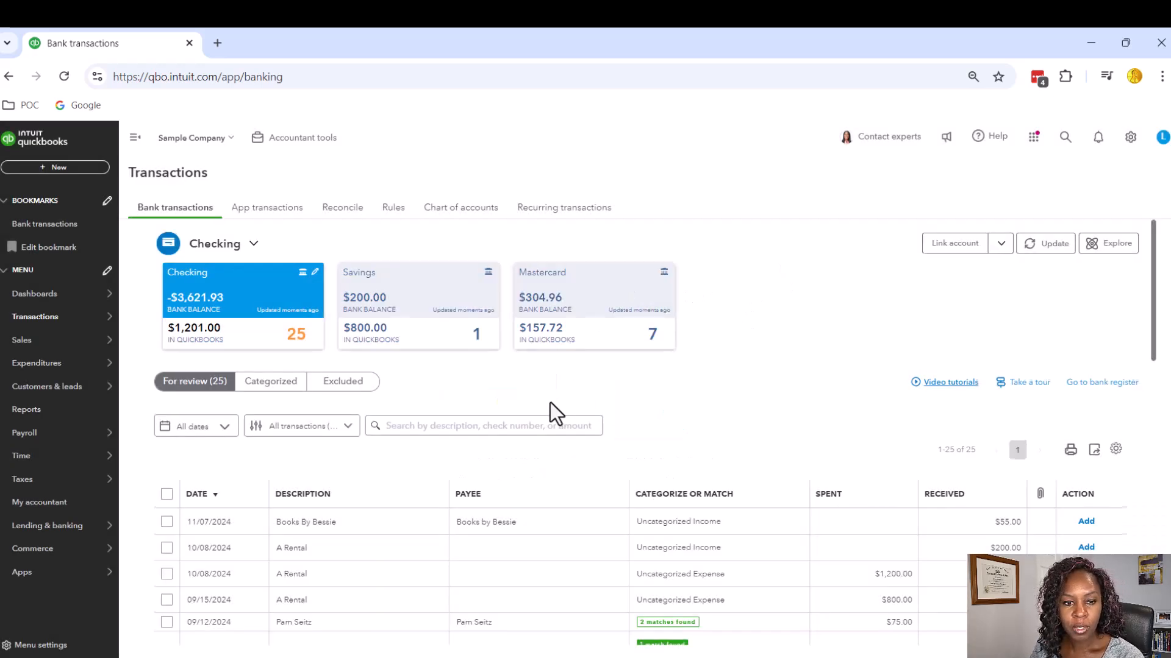
scroll(550, 404, down, 1)
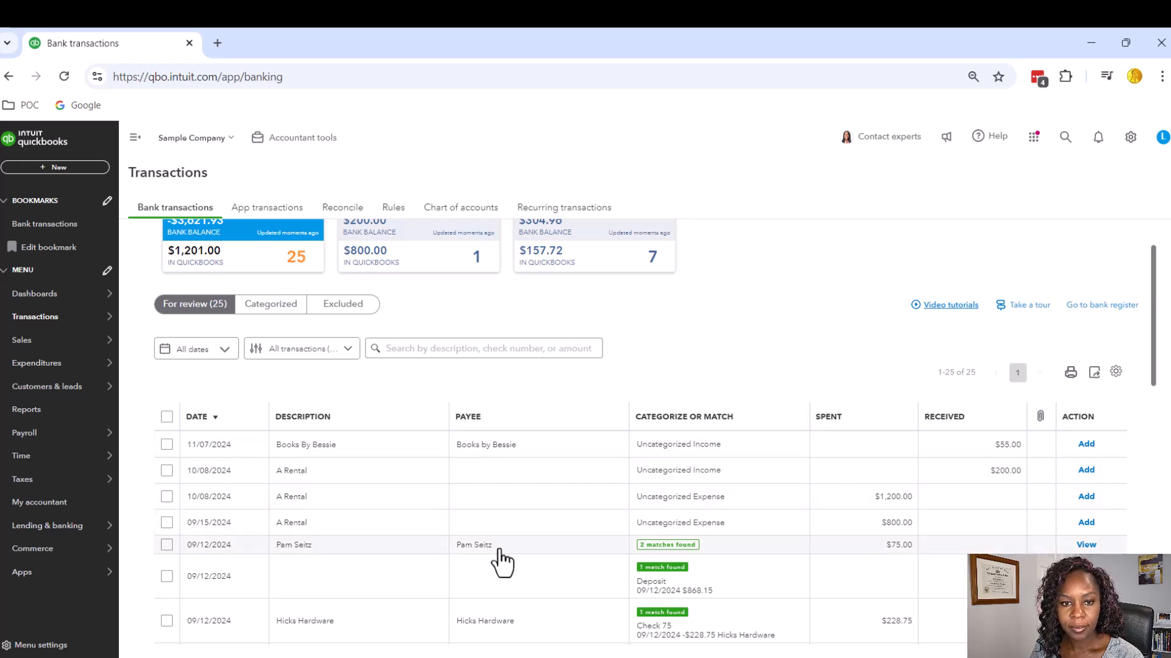
click(398, 456)
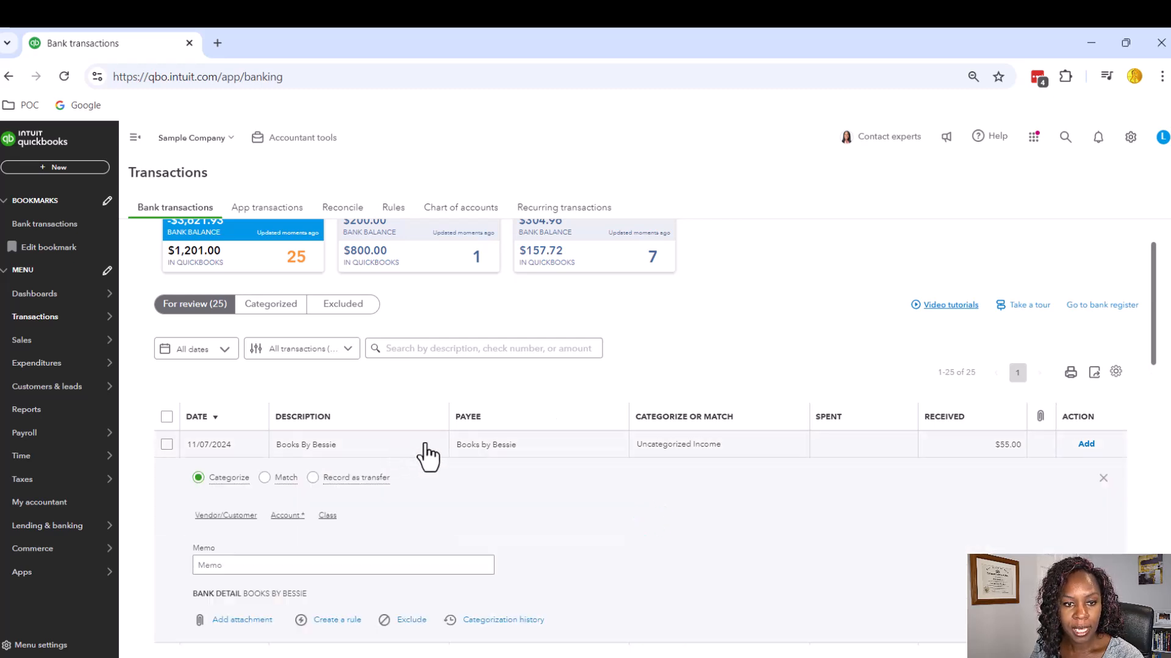
scroll(745, 499, down, 1)
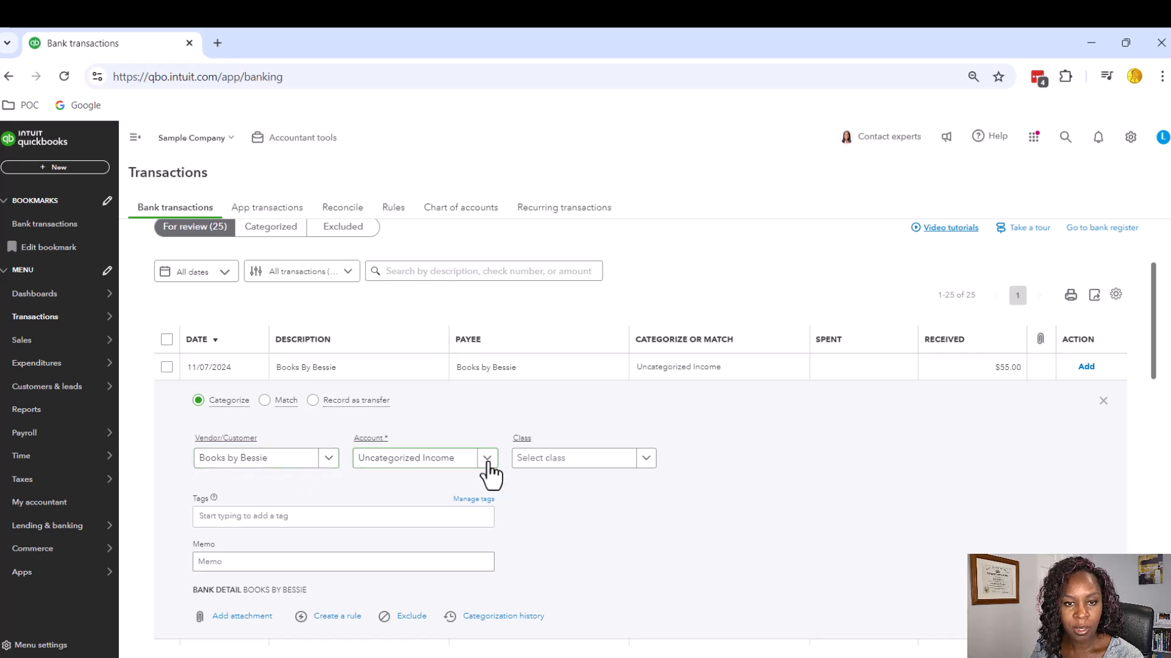
Set the account of the 11/07/2024 Books by Bessie transaction to the Advertising expense category
click(457, 472)
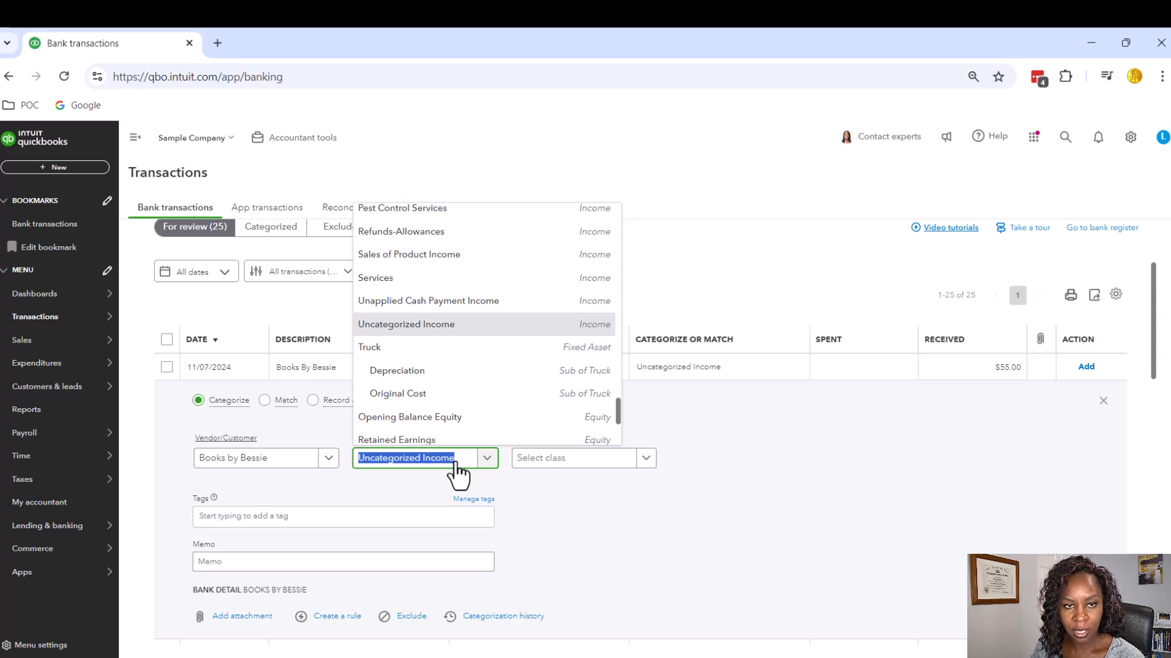
text(edu)
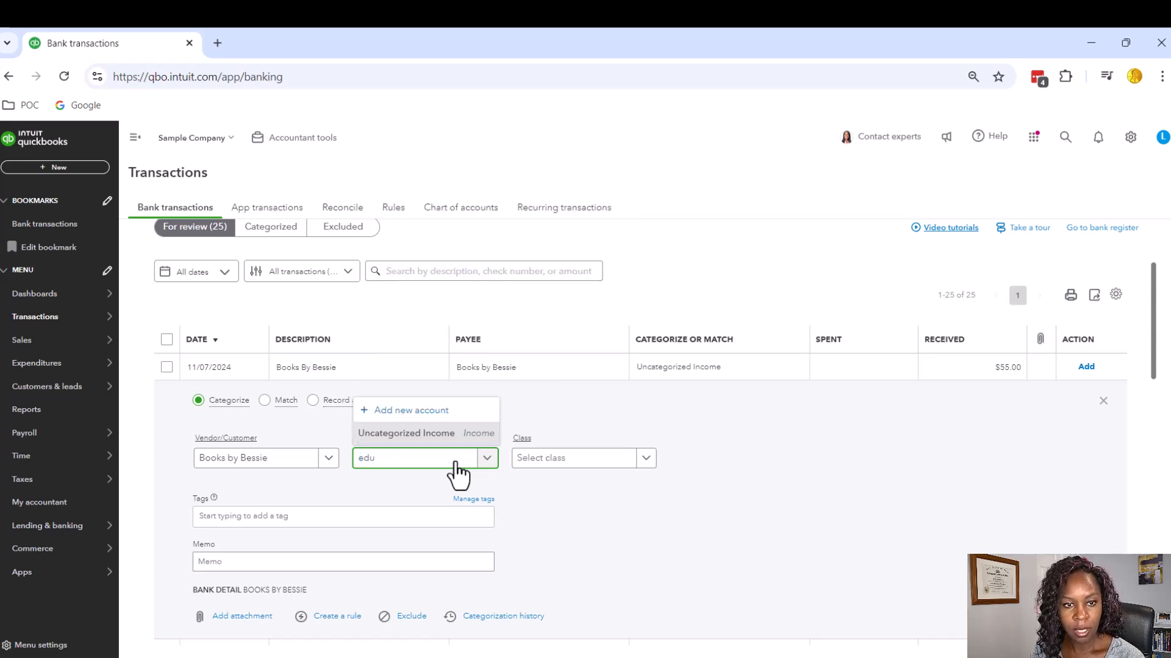
key(BackSpace)
key(BackSpace)
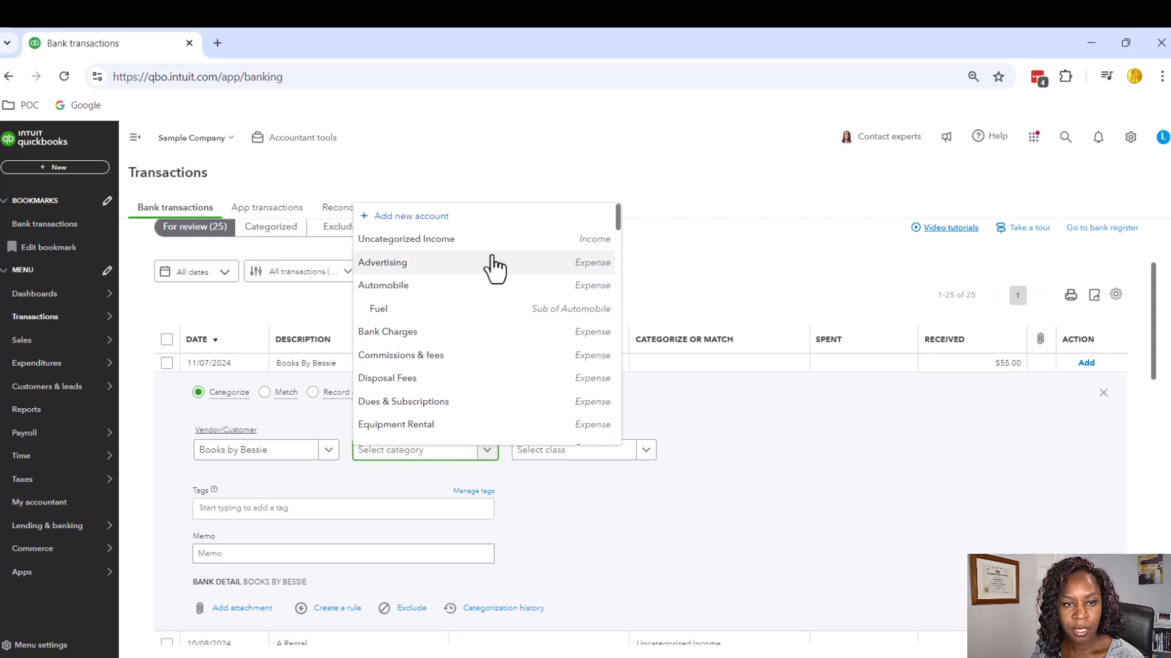
scroll(486, 272, down, 1)
scroll(476, 269, up, 1)
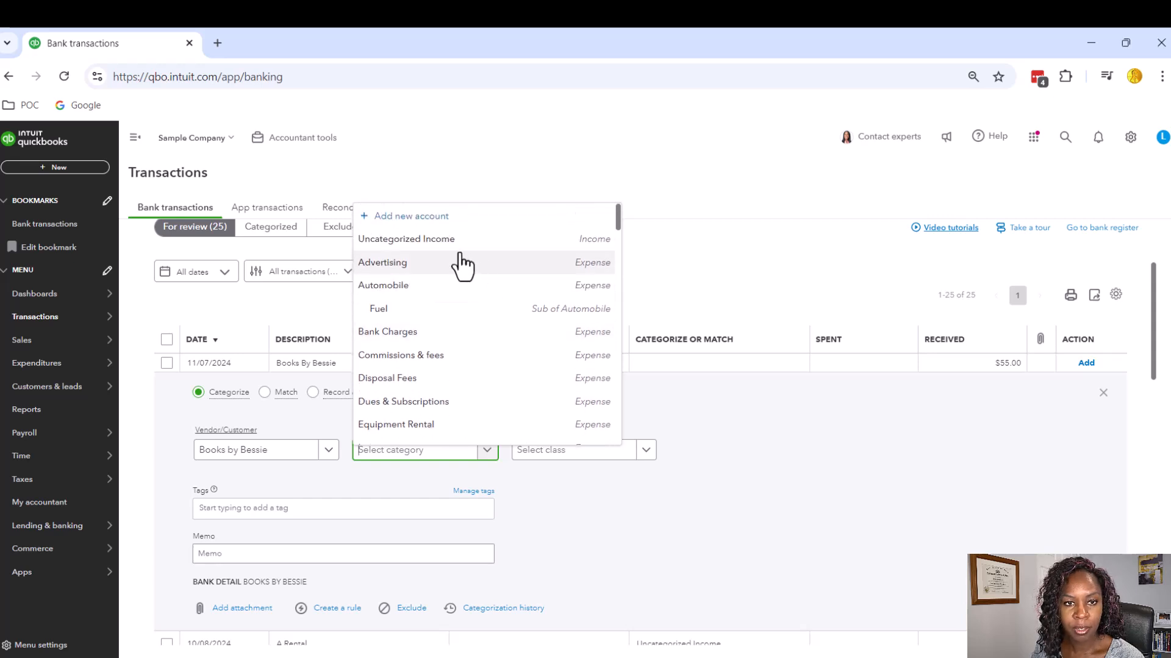
click(463, 263)
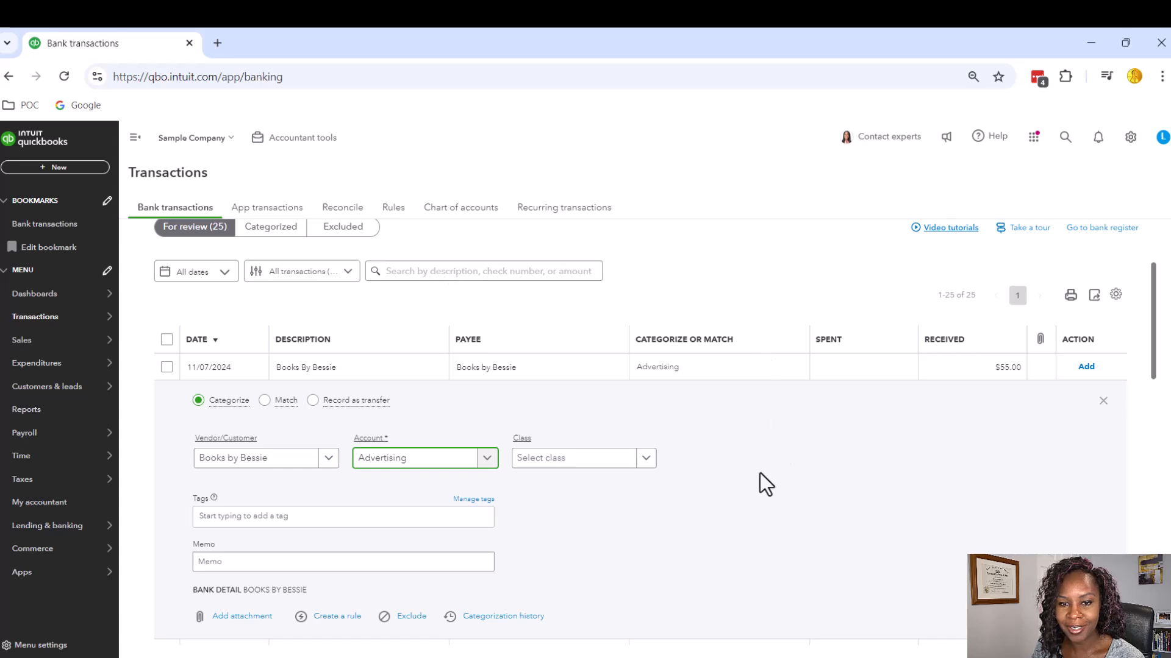
Assign the Administration class to the Books by Bessie transaction and add it to the books
click(645, 464)
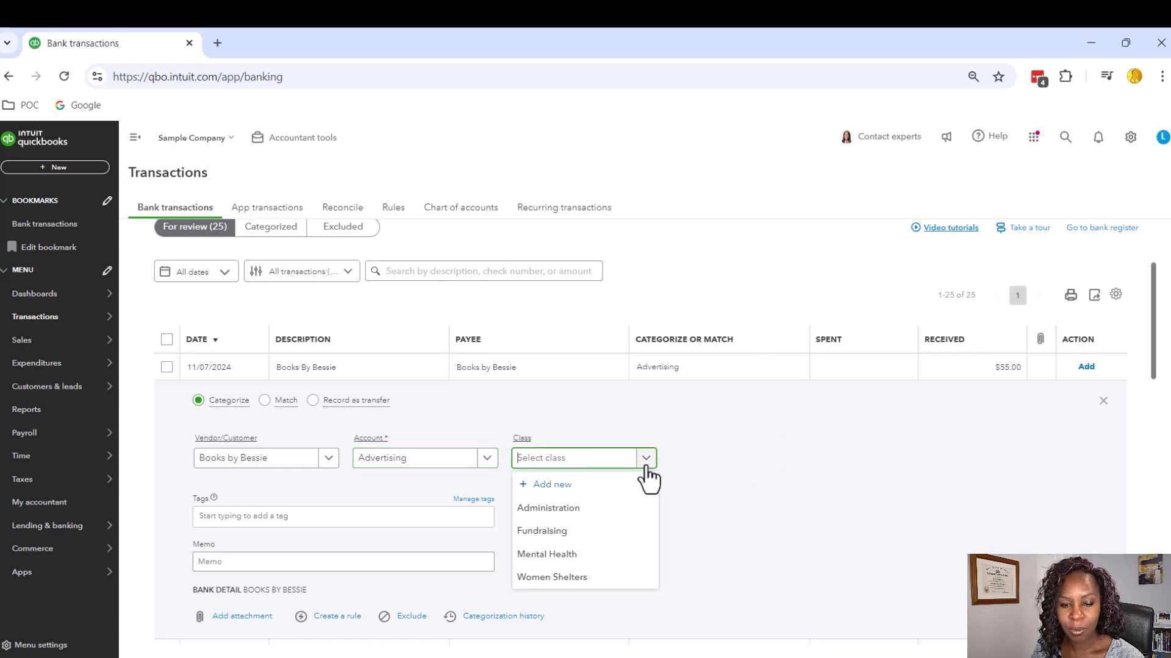
click(594, 509)
click(734, 500)
click(1096, 616)
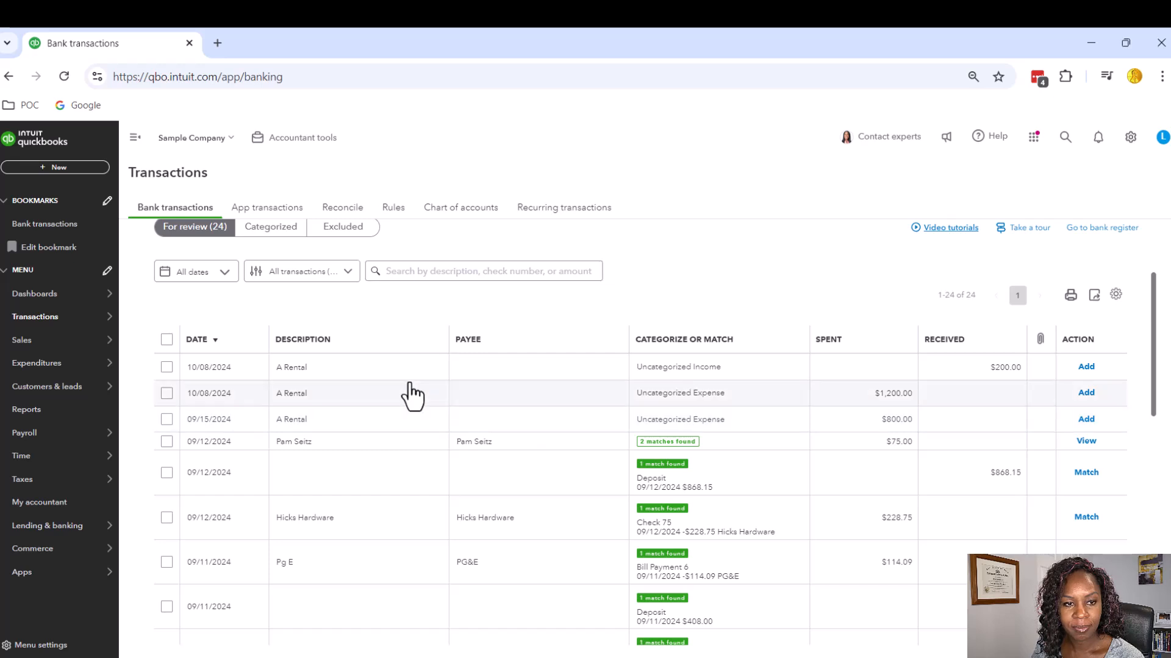
Expand the 10/08/2024 A Rental transaction for $200.00 received and set its account to Other Income
click(409, 369)
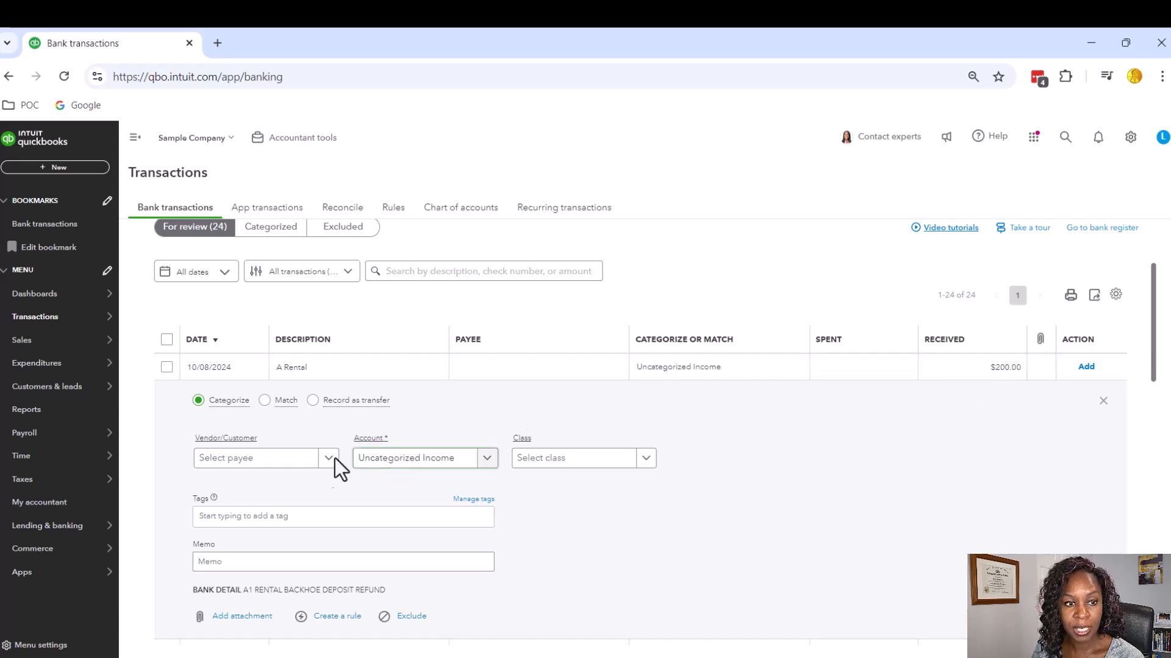
click(438, 463)
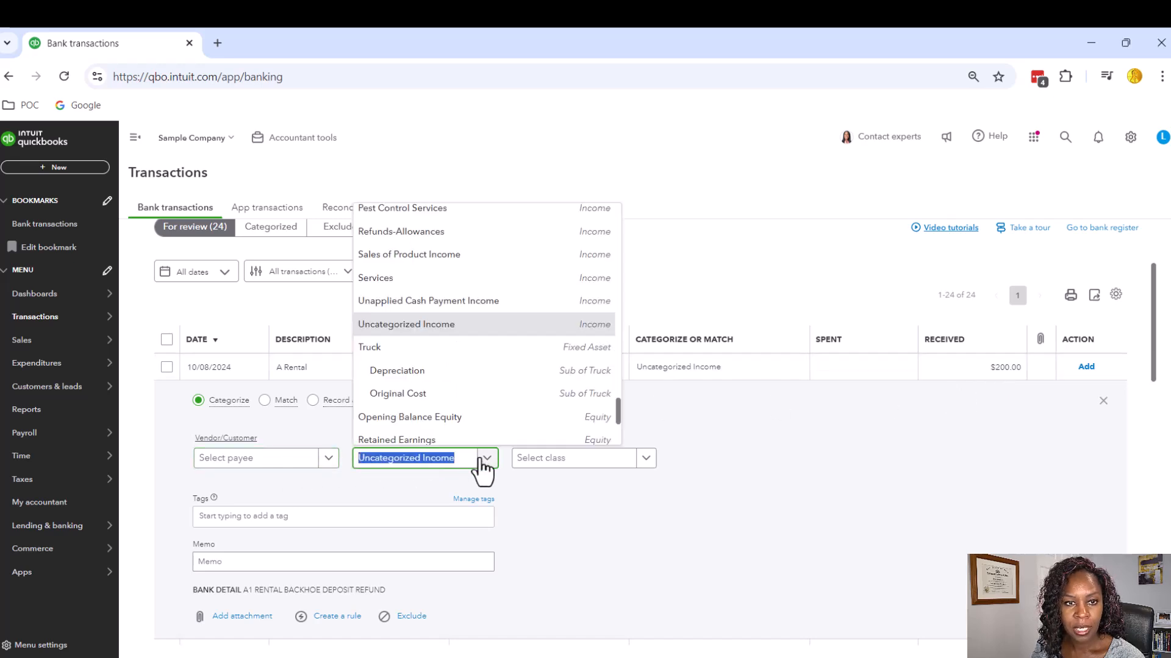
text(reve)
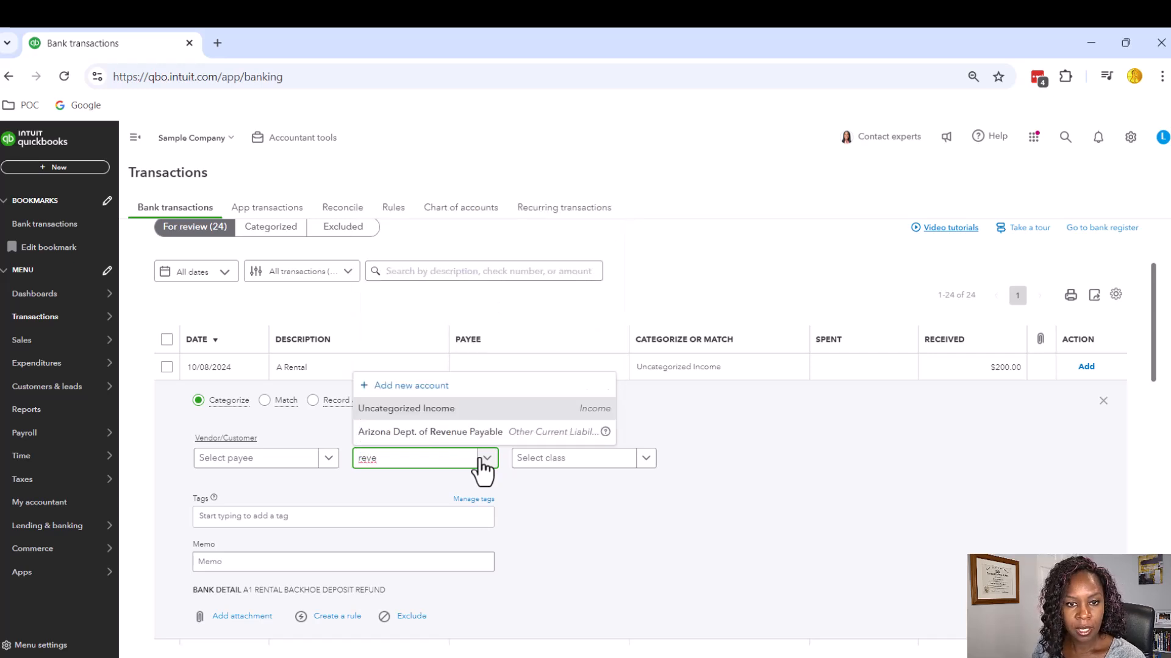
key(BackSpace)
key(BackSpace)
key(BackSpace)
key(BackSpace)
text(incom)
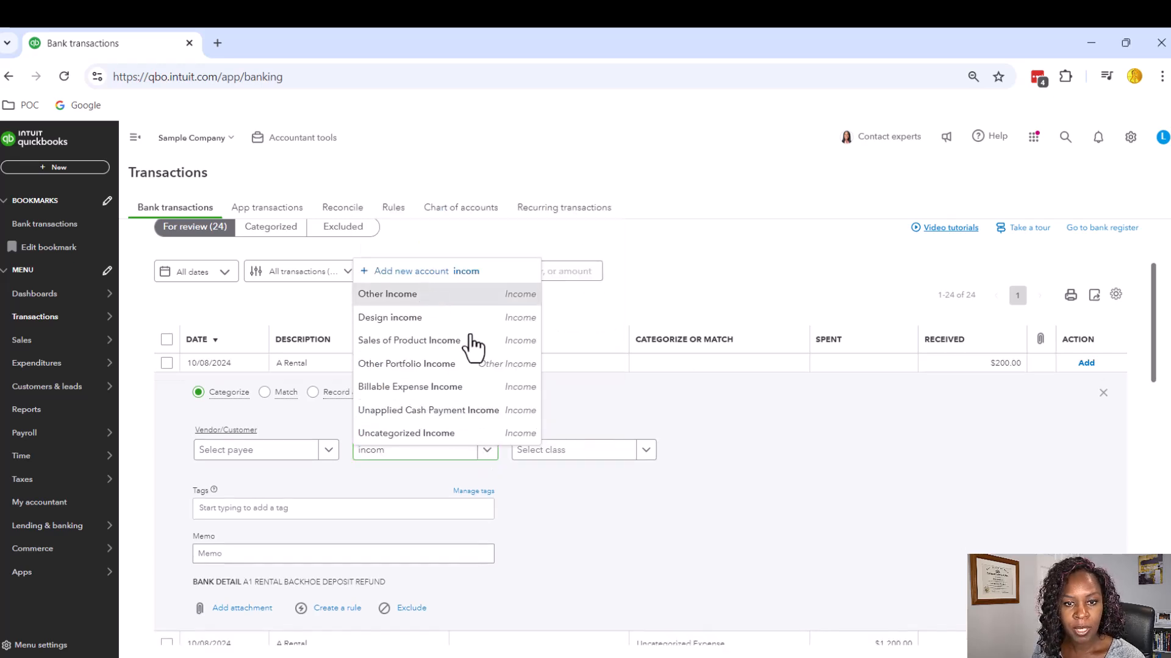
key(Return)
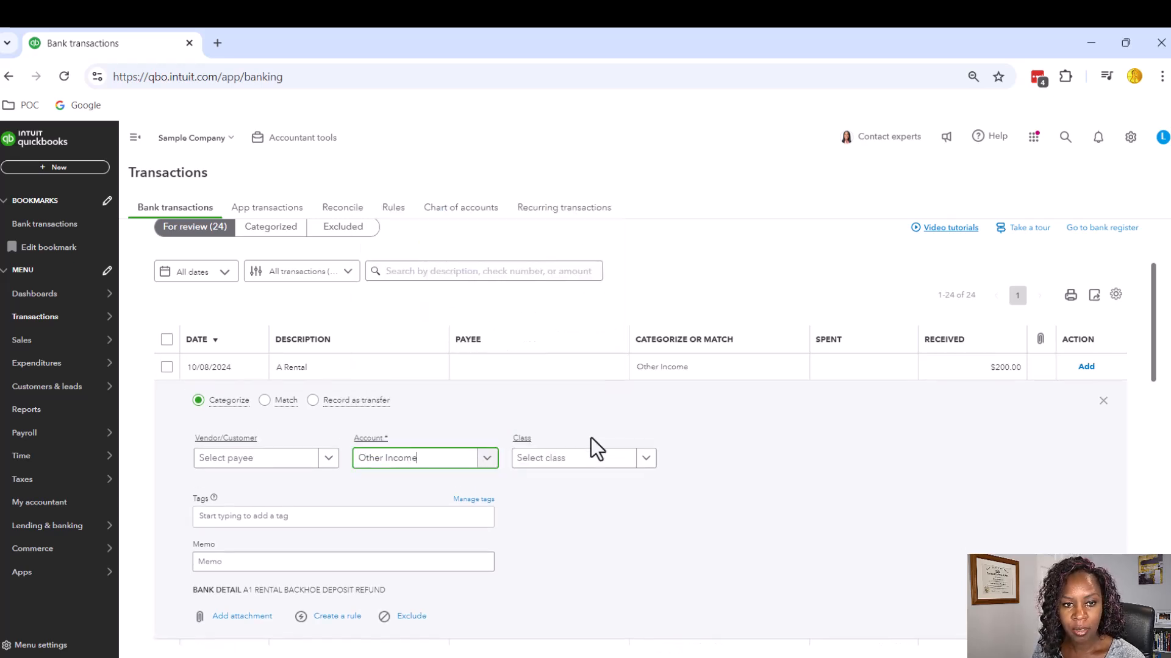
Assign the Administration class to the $200.00 A Rental refund and add the transaction
click(646, 459)
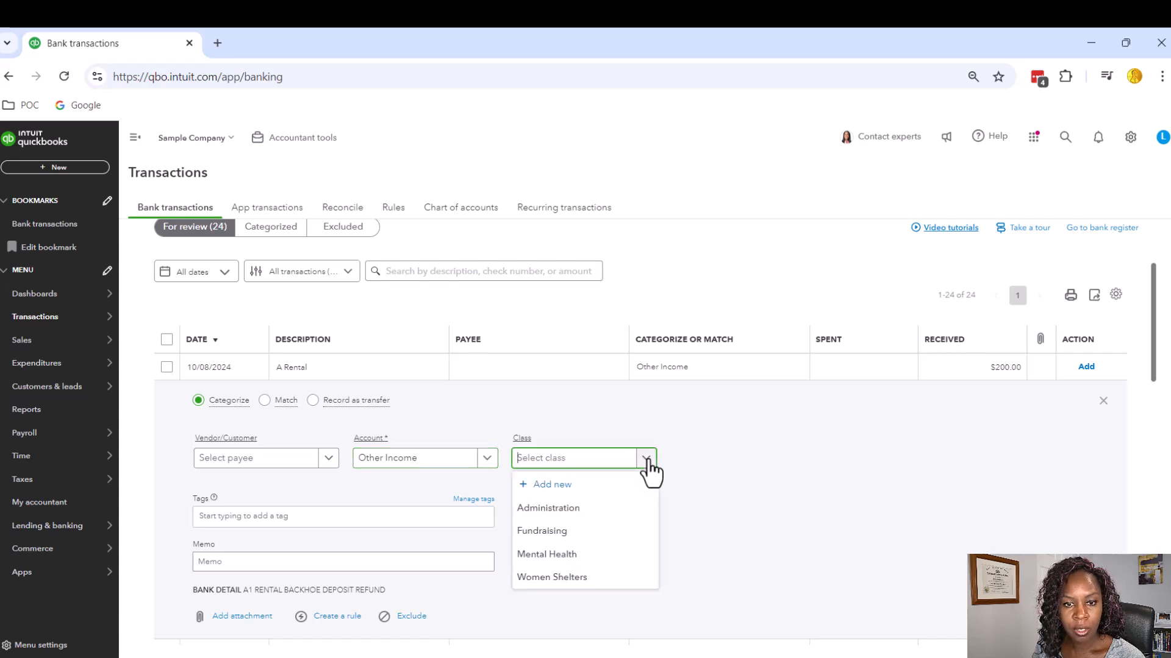
click(548, 508)
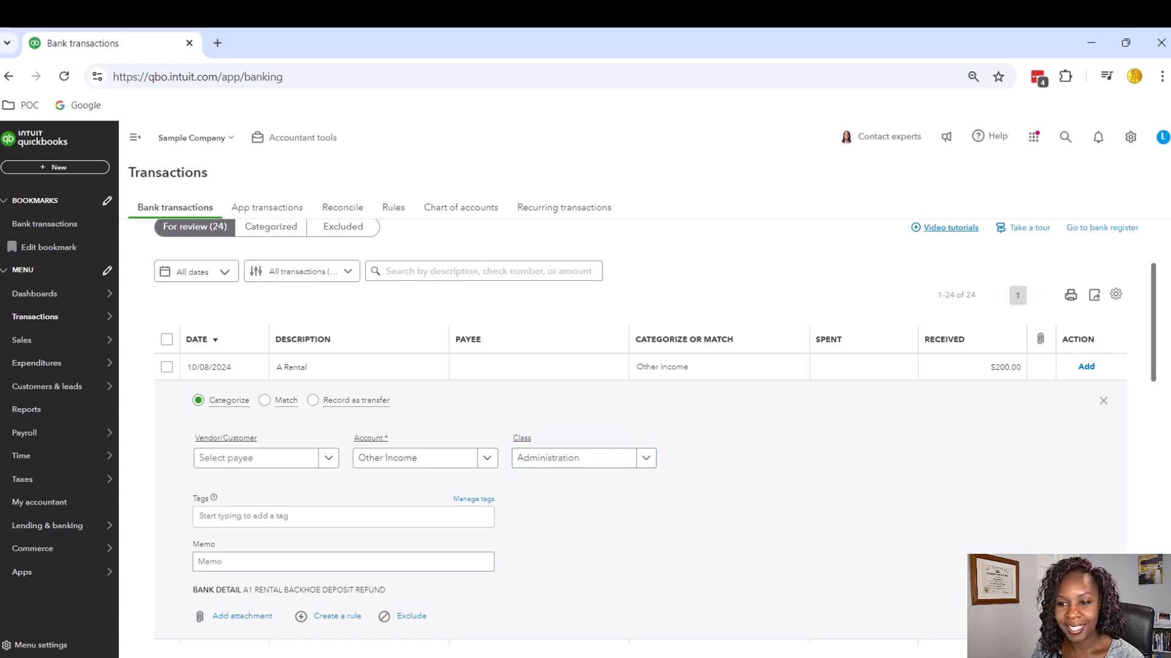
click(1089, 616)
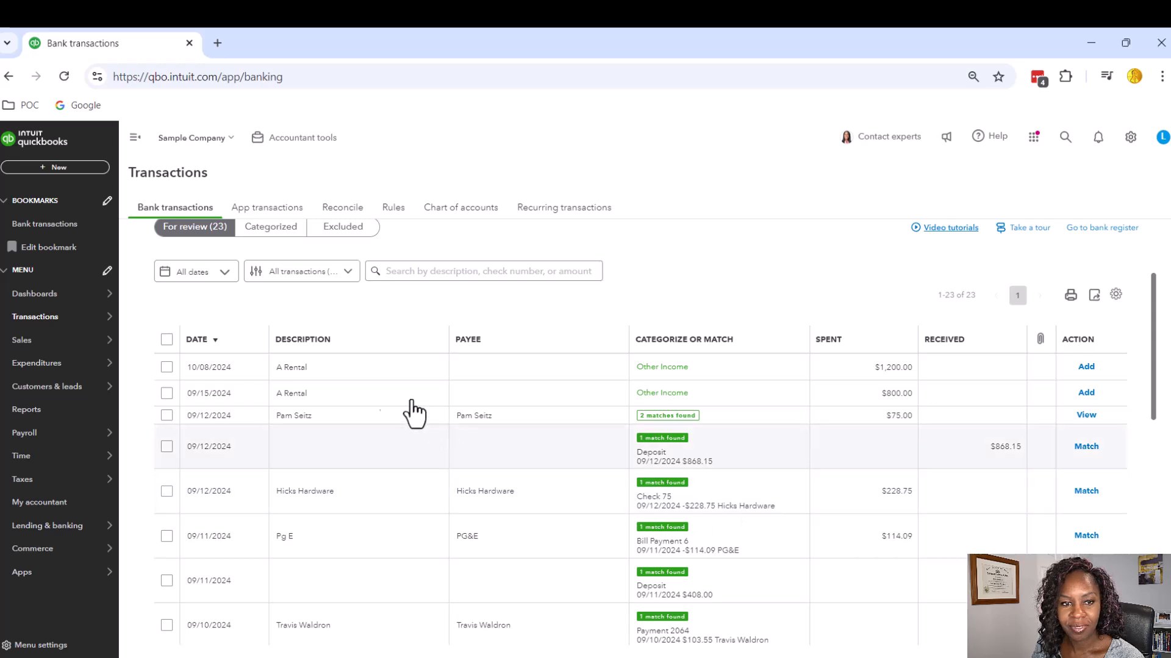
Expand the 10/08/2024 A Rental transaction for $1,200.00 spent and create A1 Rental as its new vendor
click(381, 373)
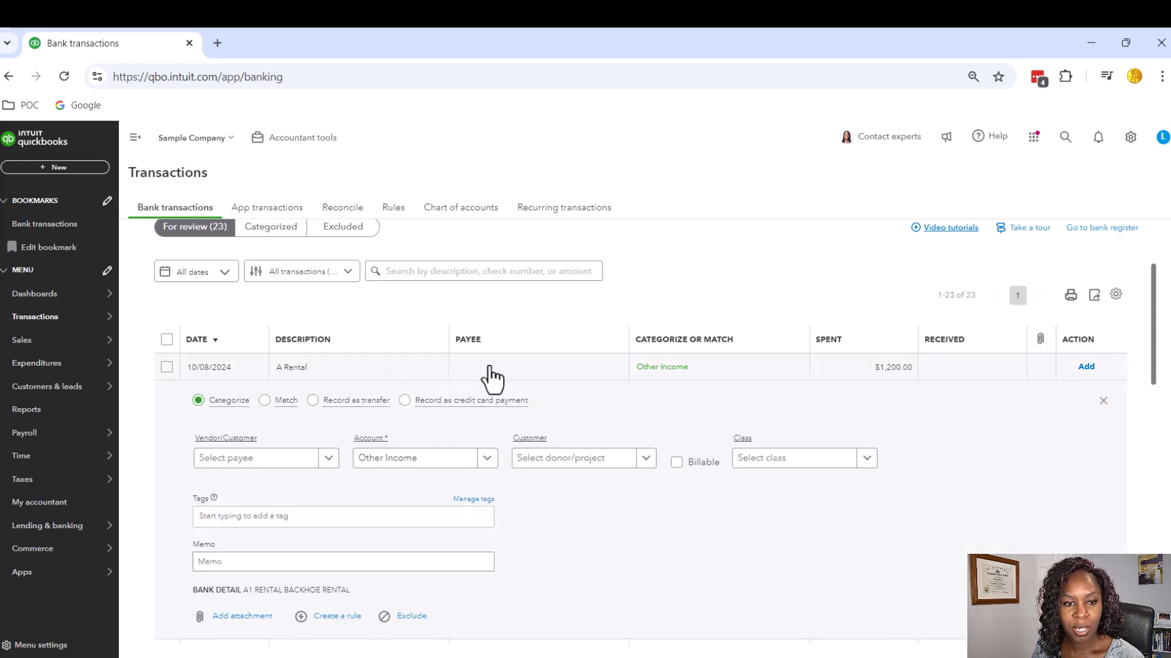
click(266, 464)
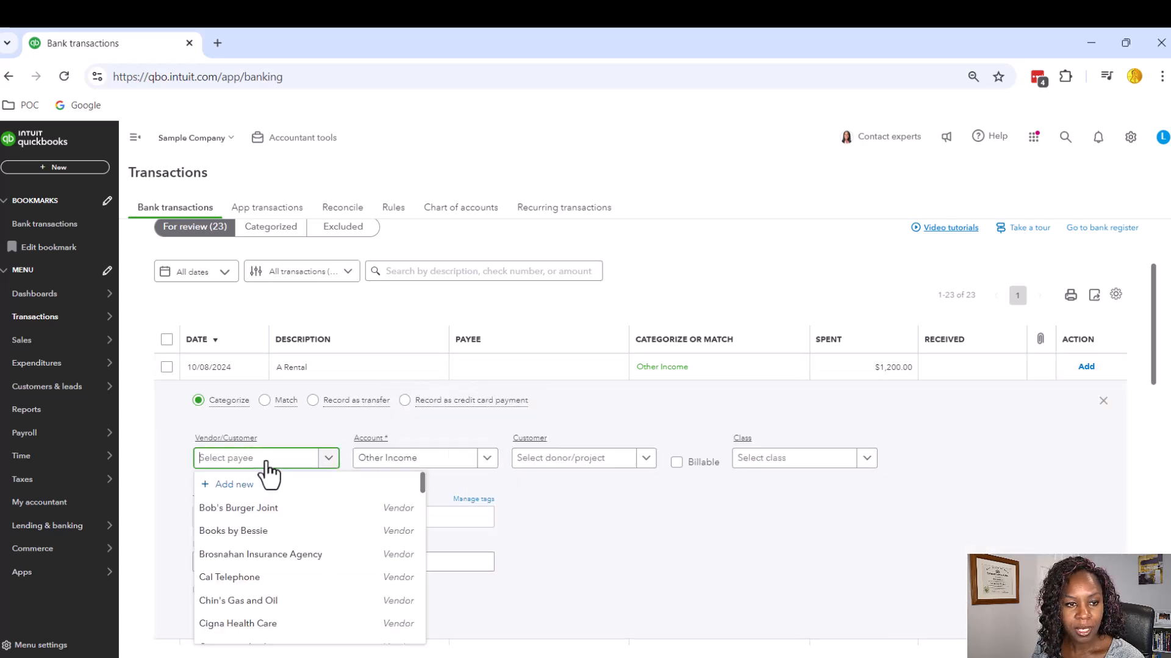
text(a1)
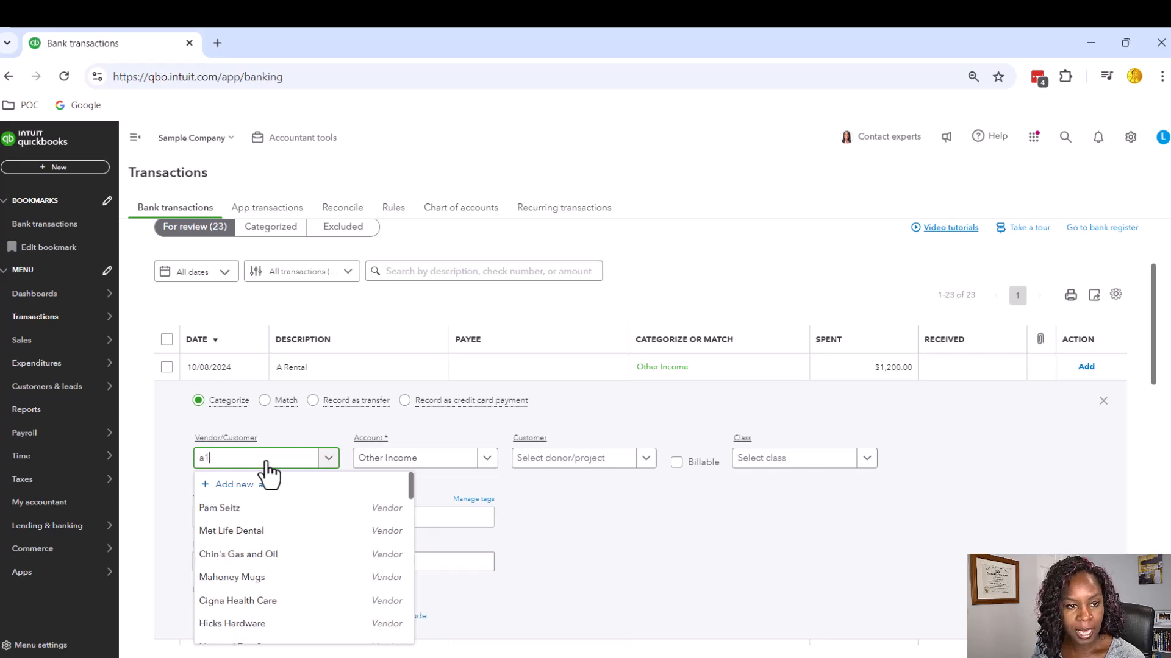
key(BackSpace)
key(BackSpace)
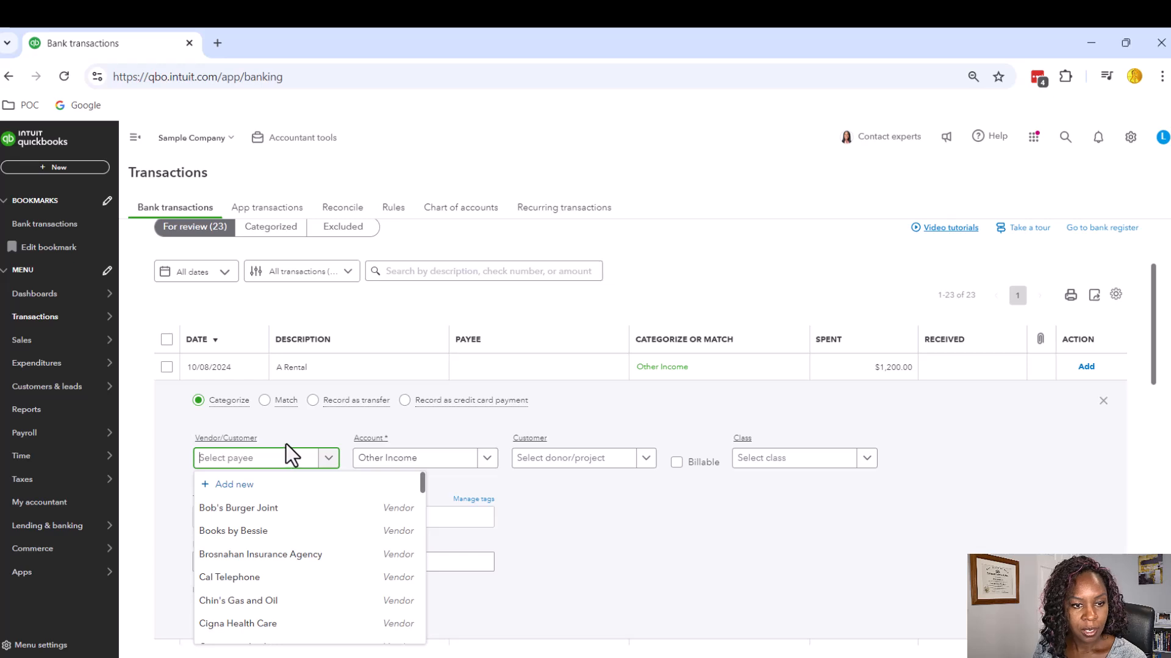
click(548, 511)
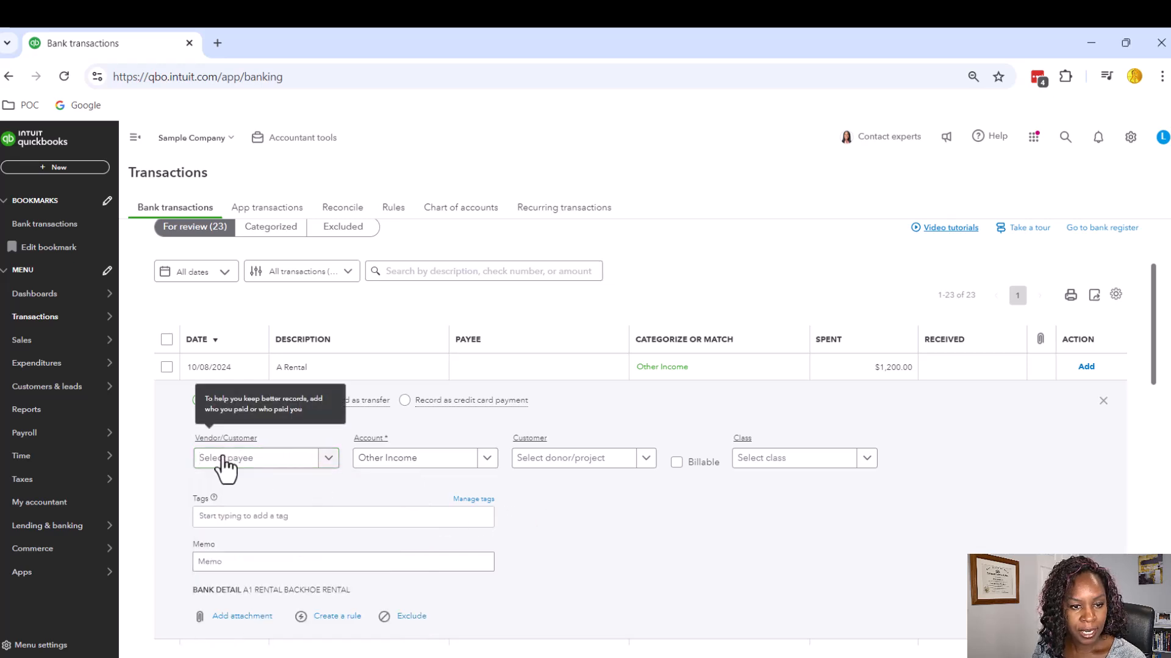
click(244, 462)
text(A1 Renta)
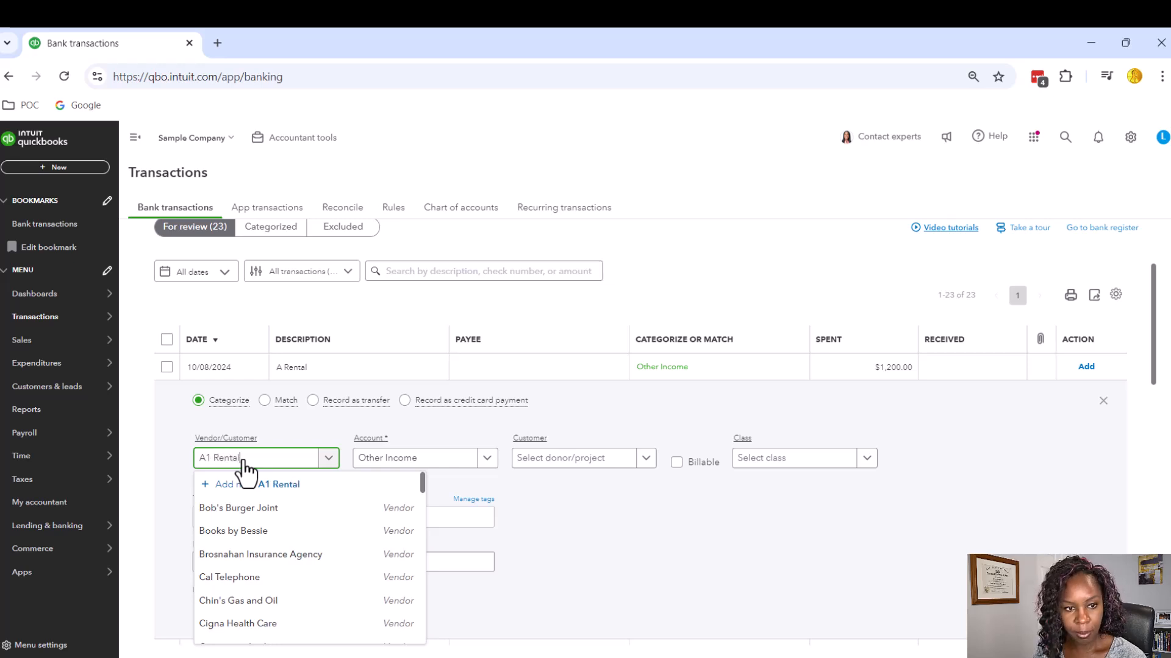
text(l)
click(250, 486)
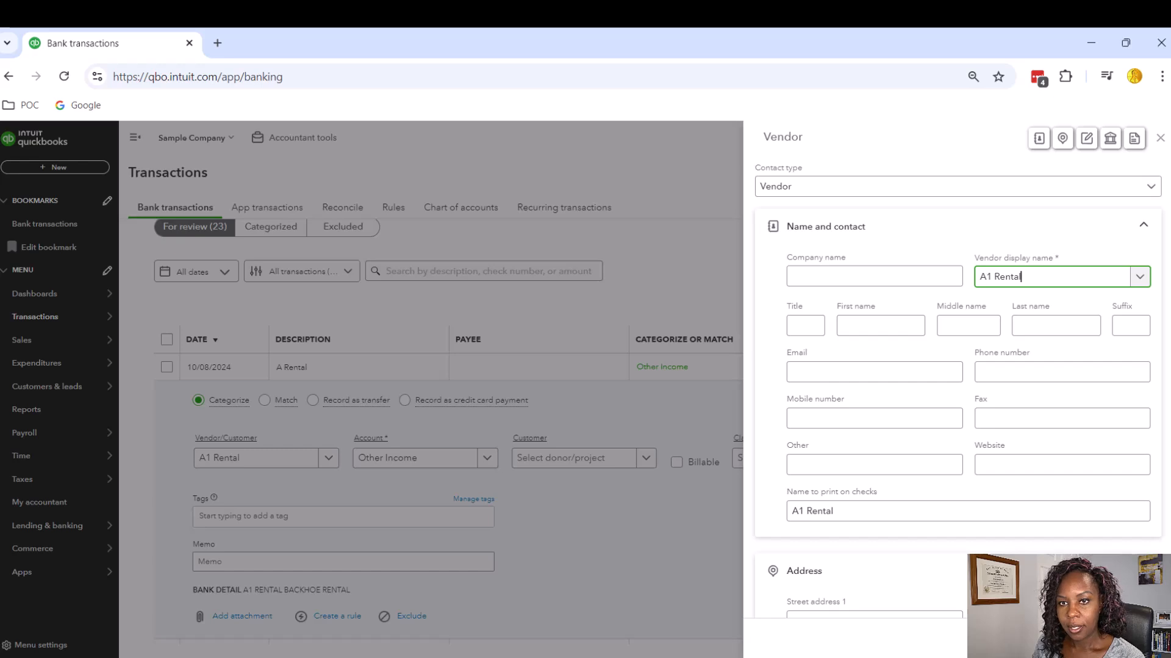
click(1161, 138)
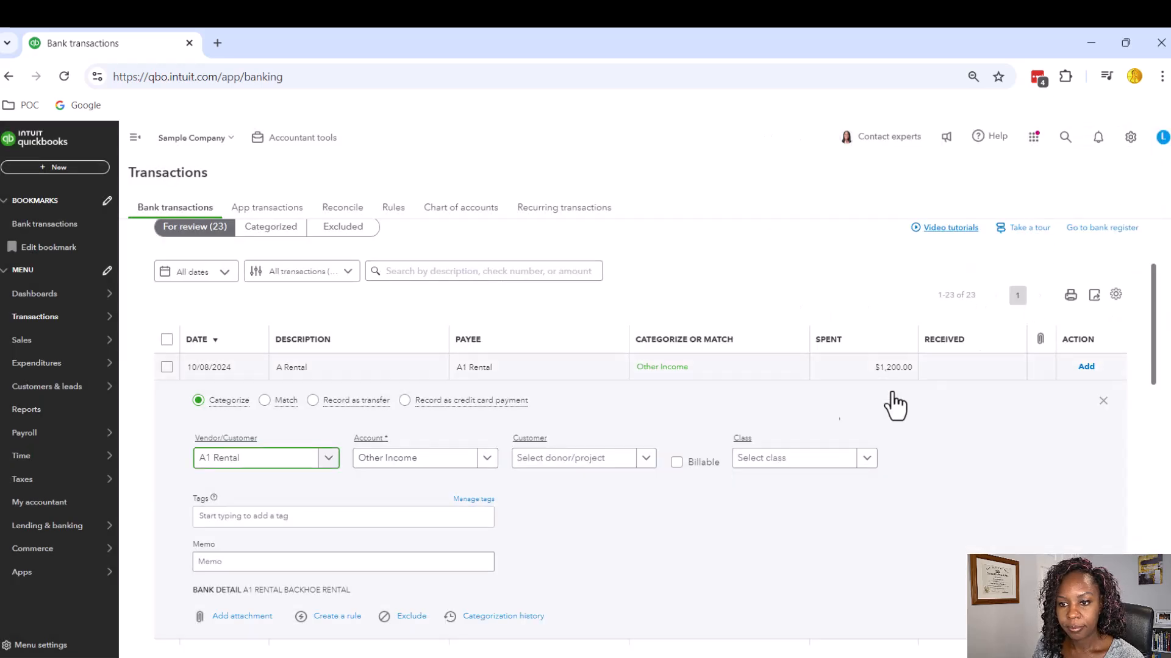
Set the account of the $1,200.00 A Rental transaction to the Equipment Rental expense category
click(468, 466)
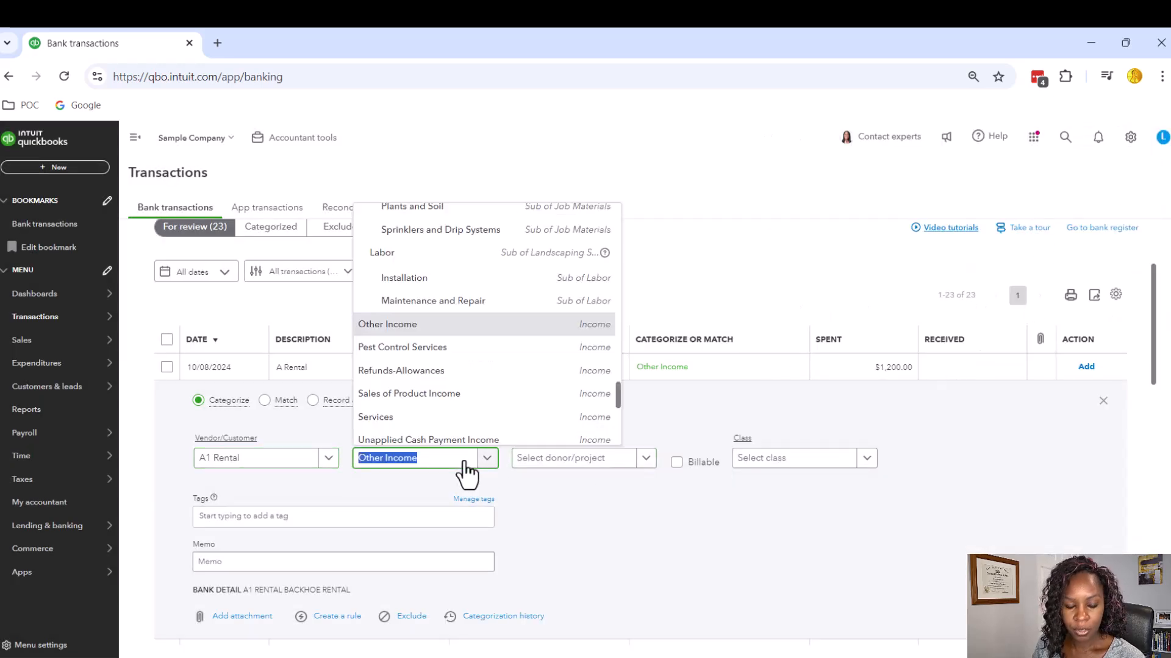
text(rent)
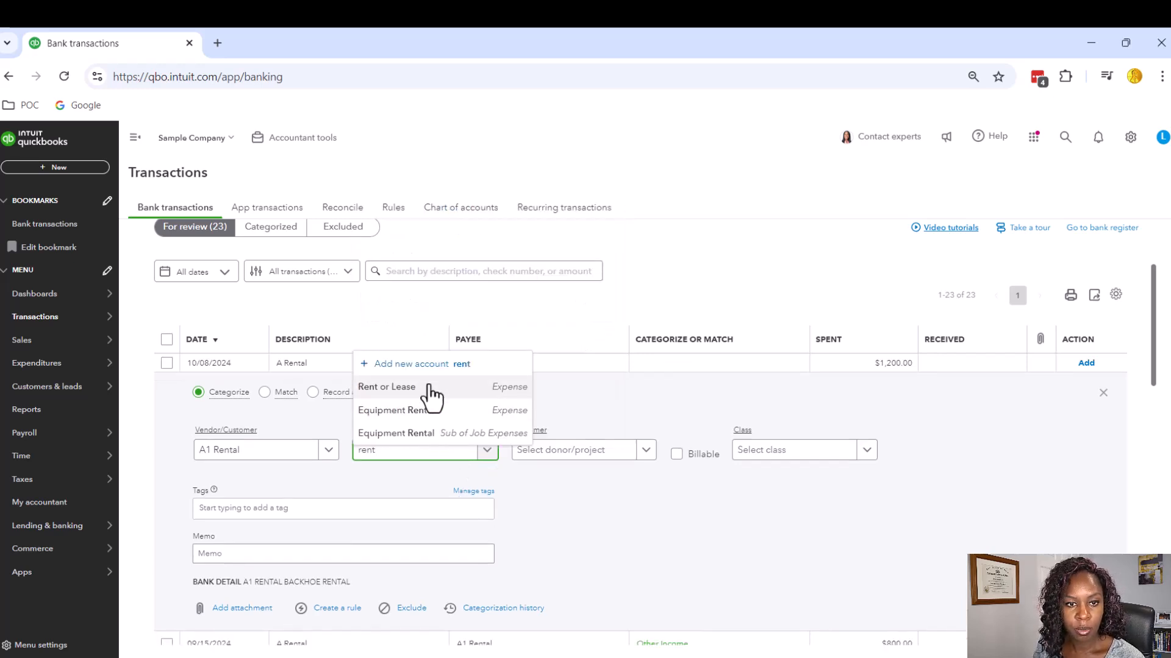
click(426, 411)
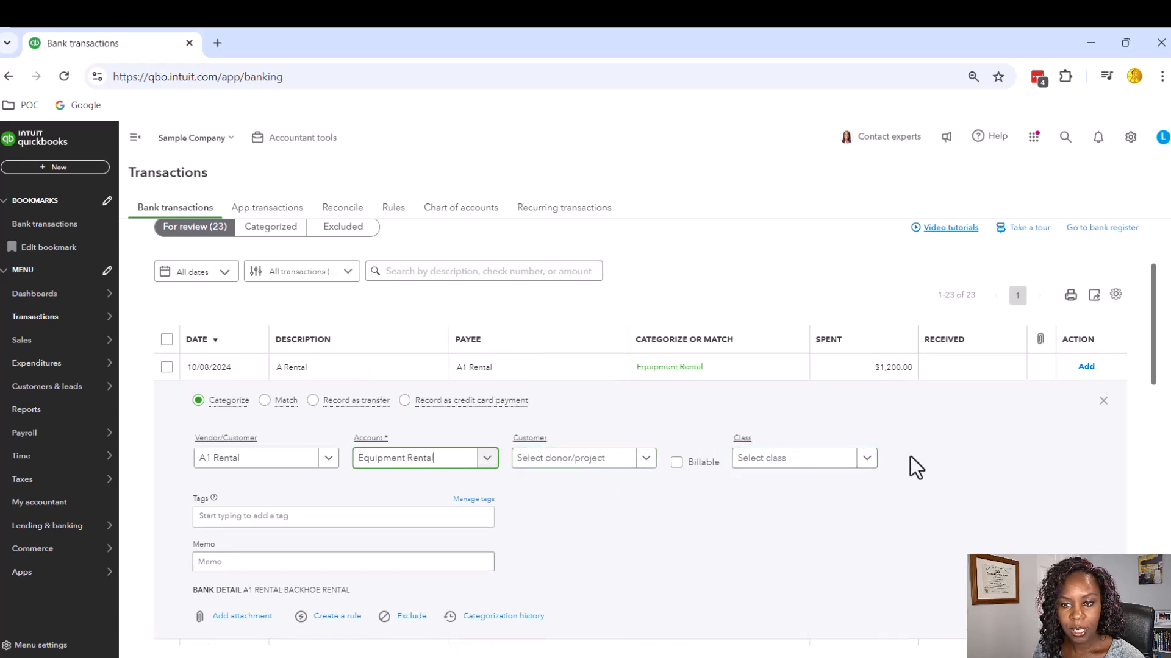
Assign the Women Shelters class to the $1,200.00 A Rental transaction and add it
click(869, 462)
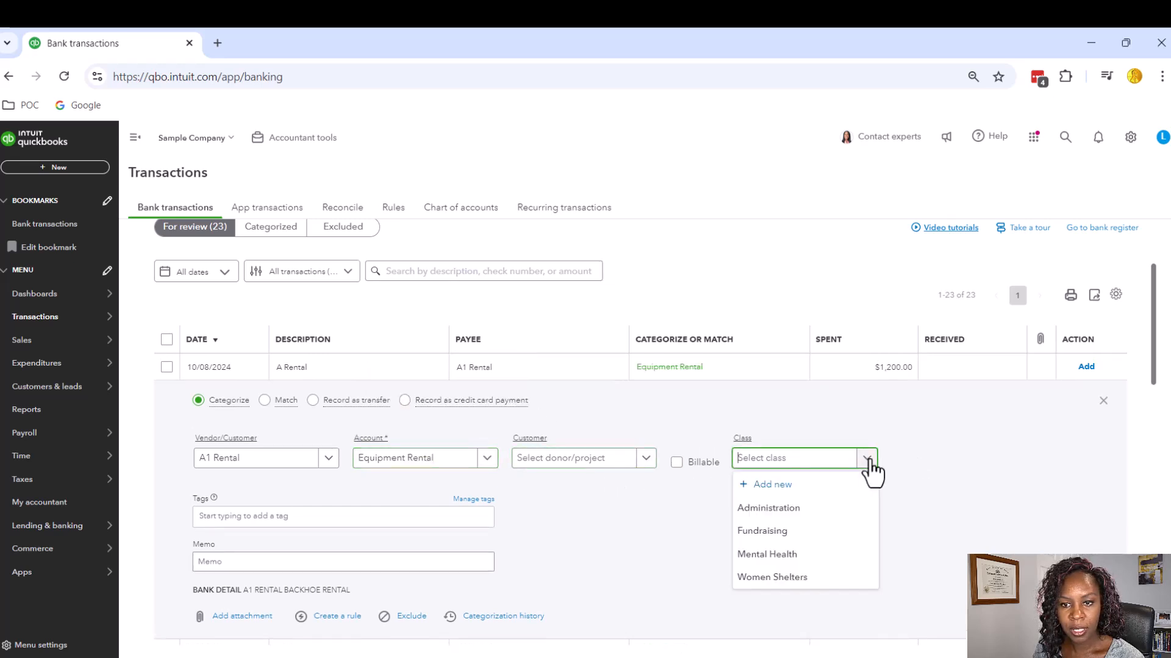
click(770, 509)
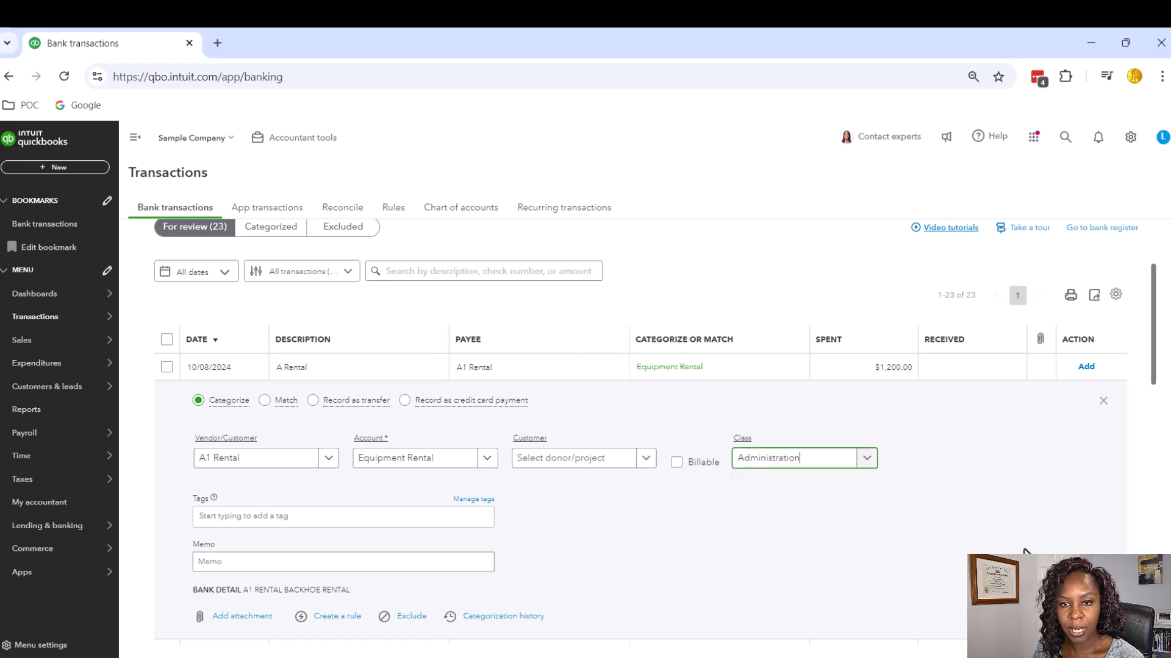
click(866, 463)
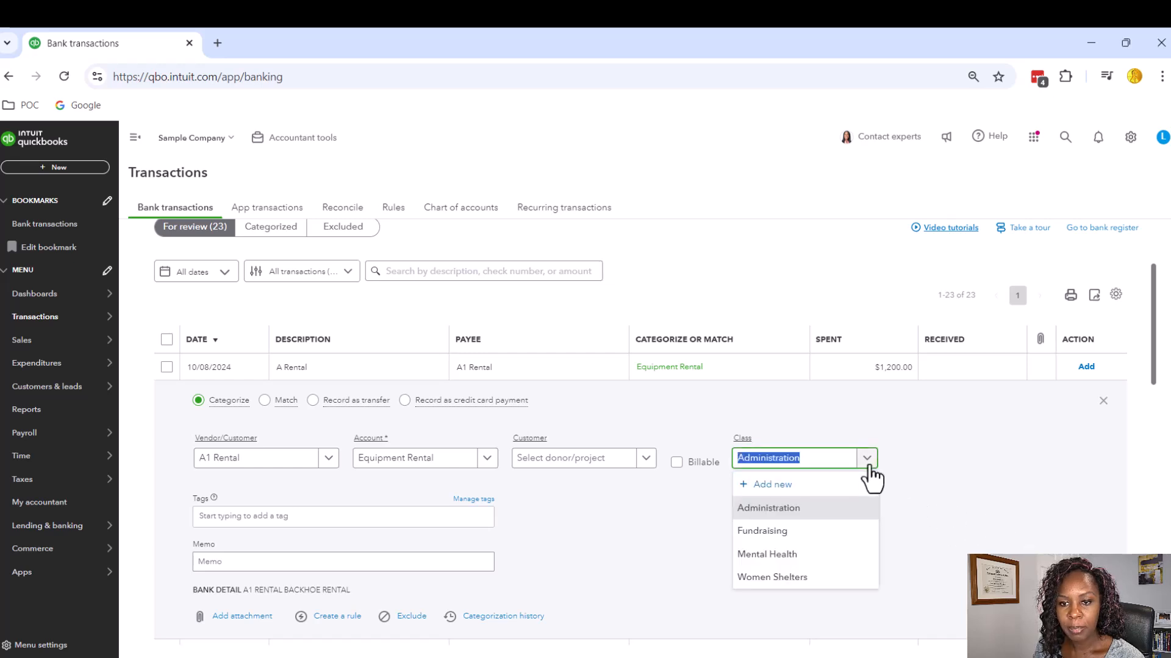
click(801, 578)
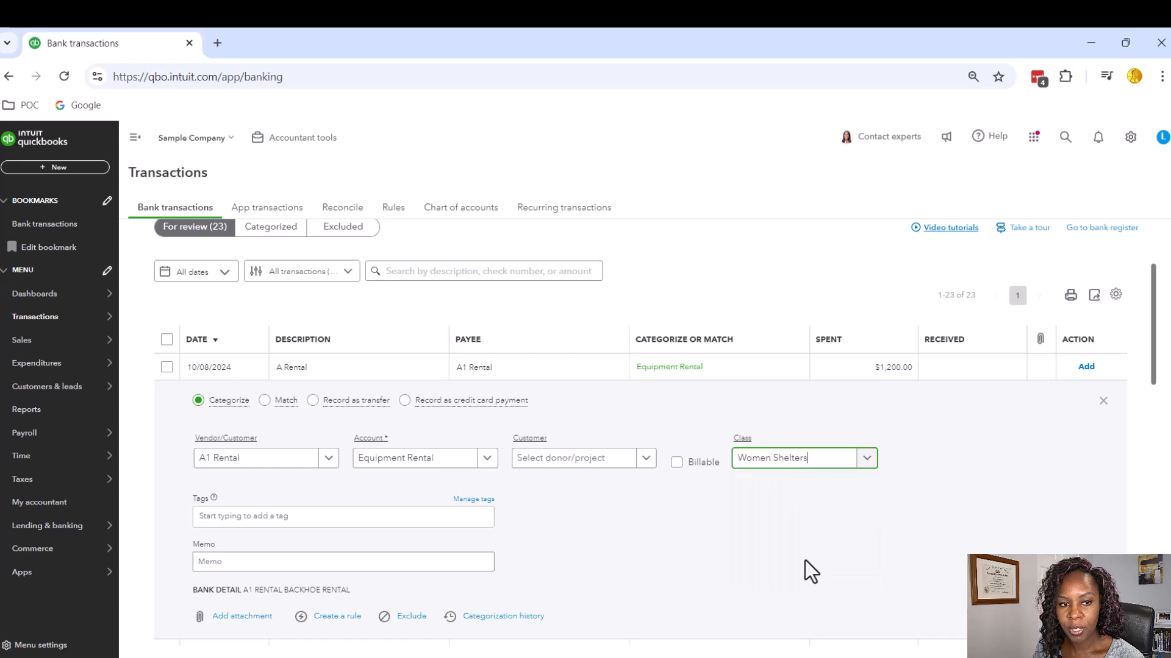
click(1091, 616)
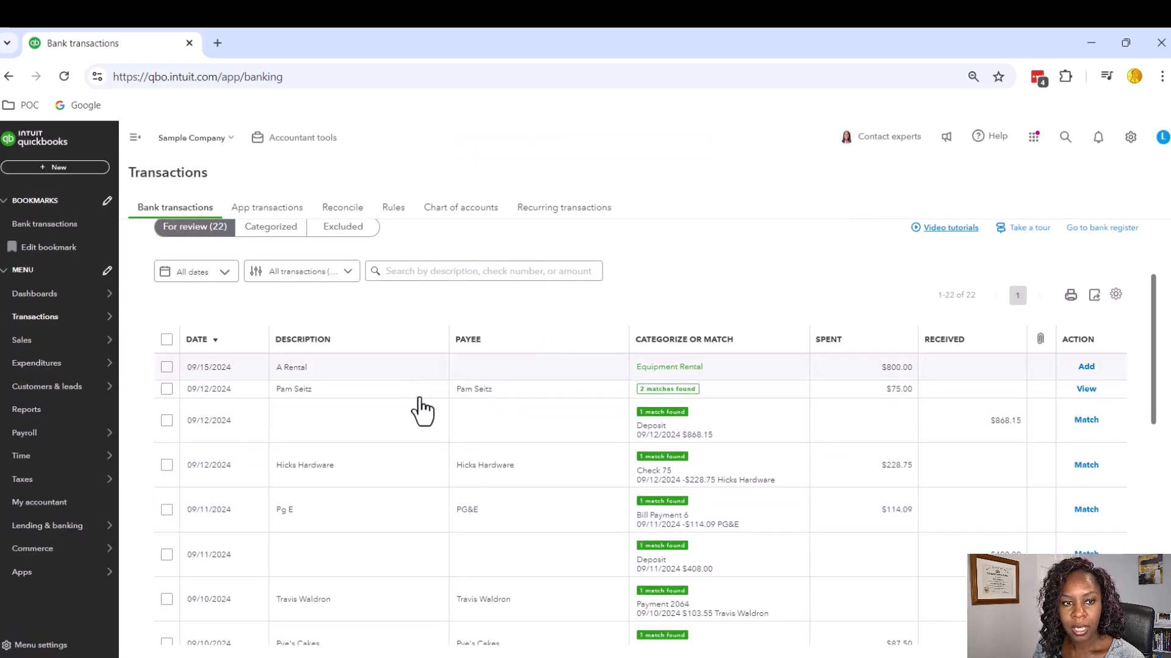
Expand the 09/15/2024 A Rental transaction for $800.00, clear its class, and add it without a class
click(418, 371)
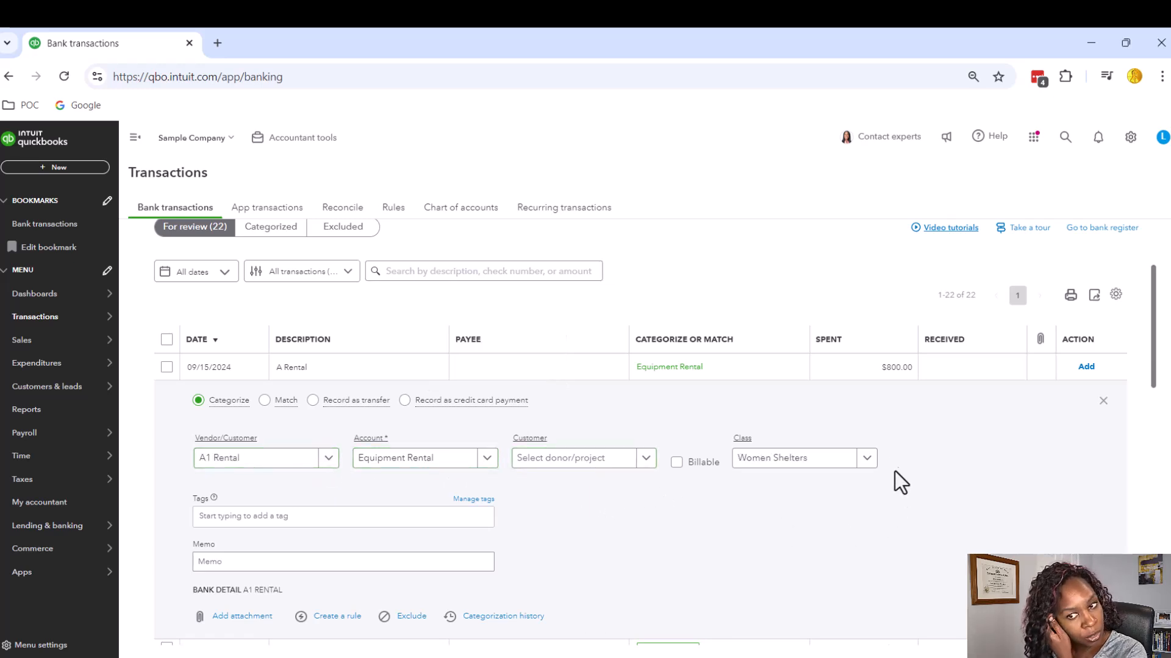
click(831, 465)
key(BackSpace)
click(646, 525)
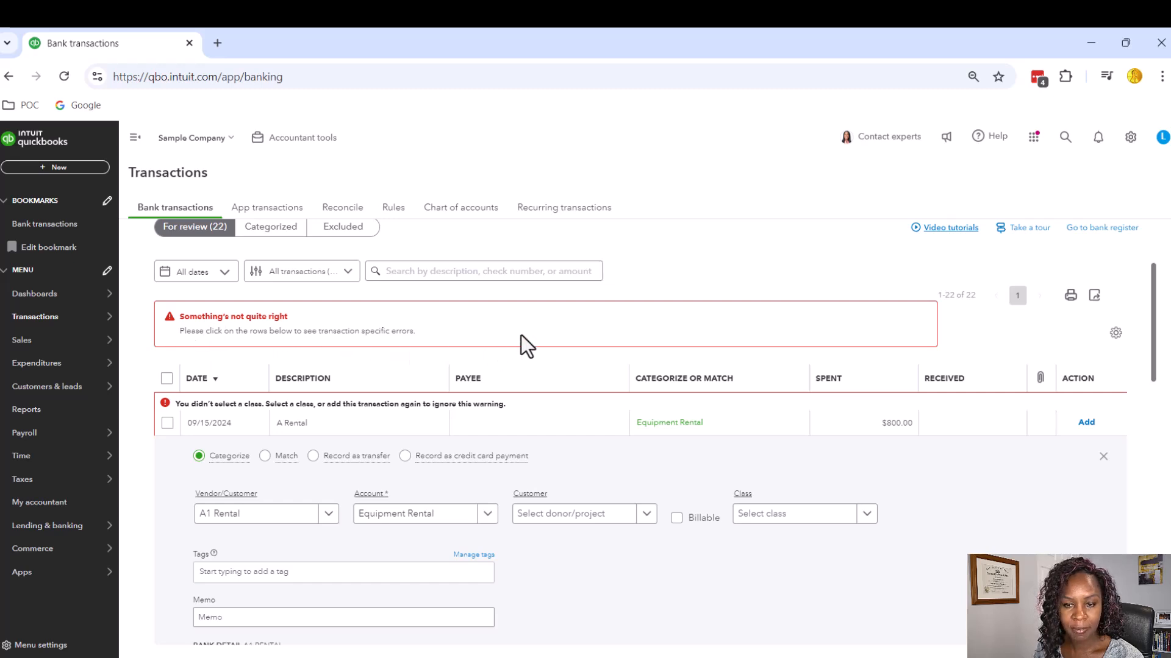
scroll(663, 400, down, 1)
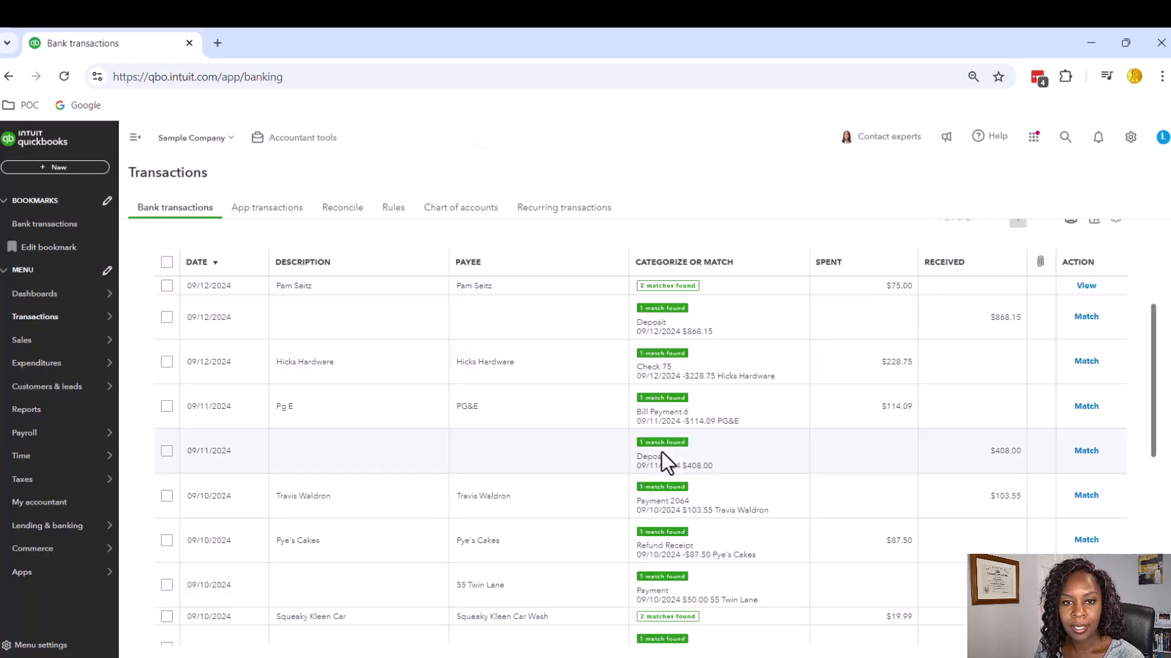
scroll(545, 420, up, 3)
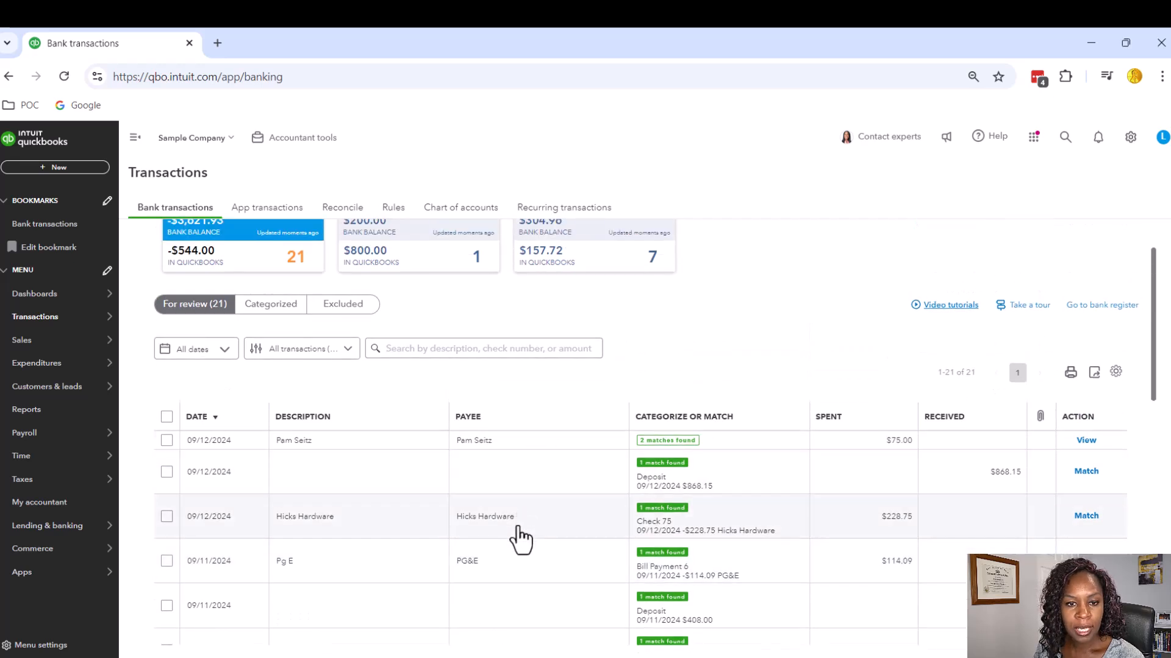
Expand the 09/12/2024 deposit of $868.15, switch it from matching to categorizing, and set its account to Other Income
click(509, 473)
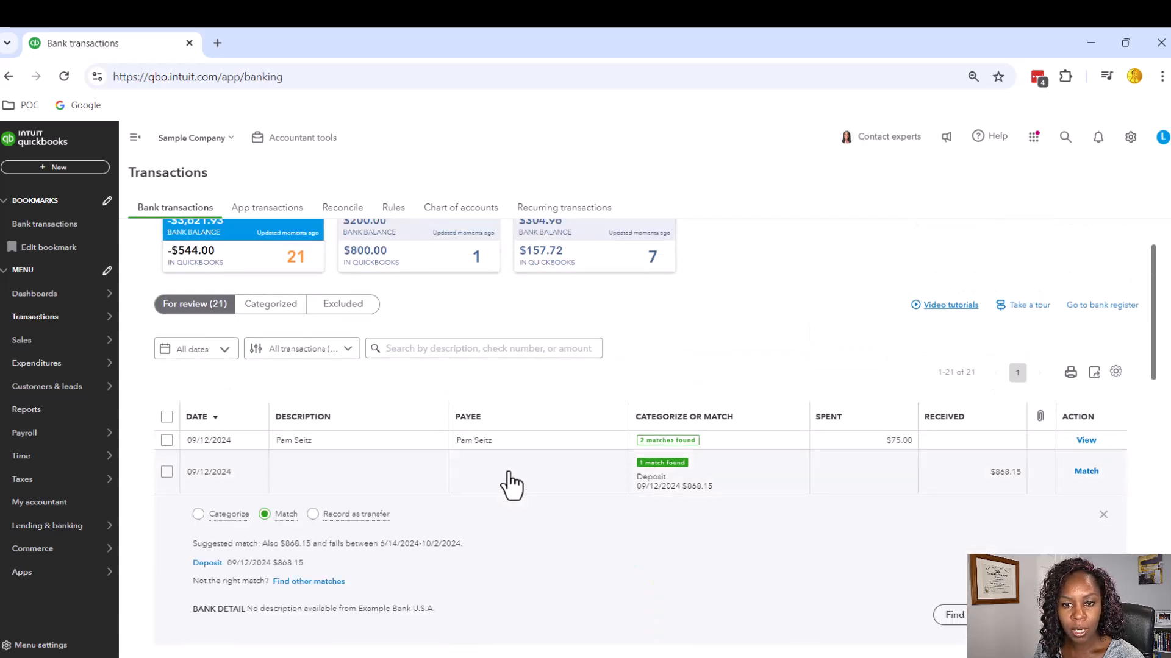
click(198, 514)
scroll(439, 489, down, 1)
click(444, 511)
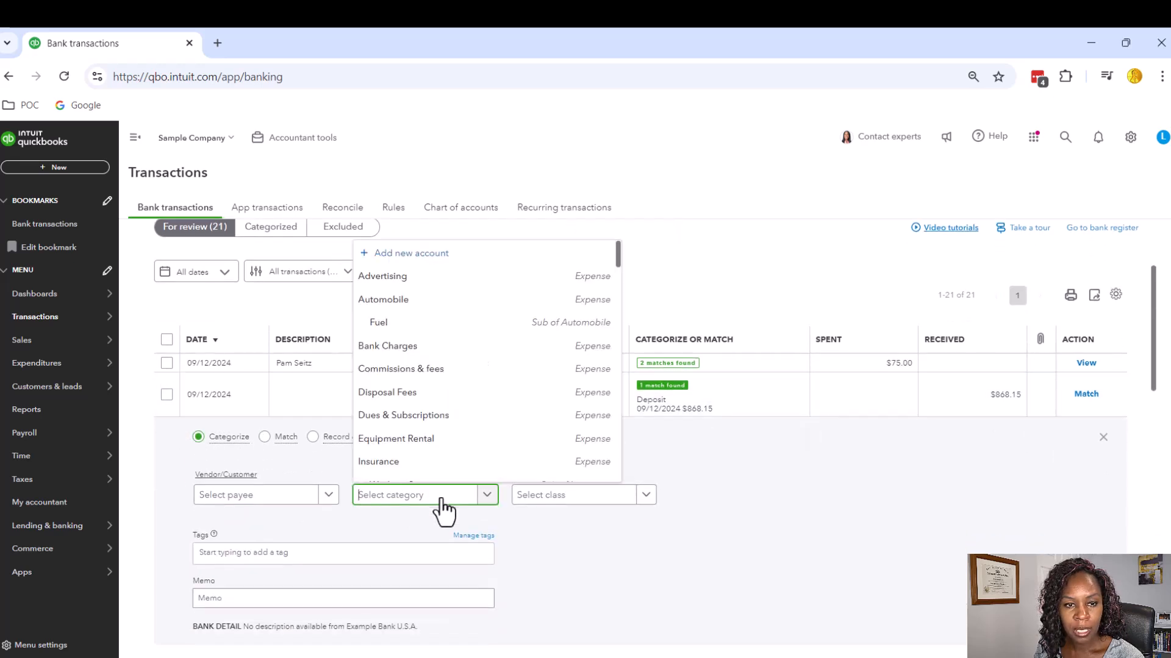
text(other)
click(427, 452)
Assign the Mental Health class to the $868.15 deposit and add it
click(643, 500)
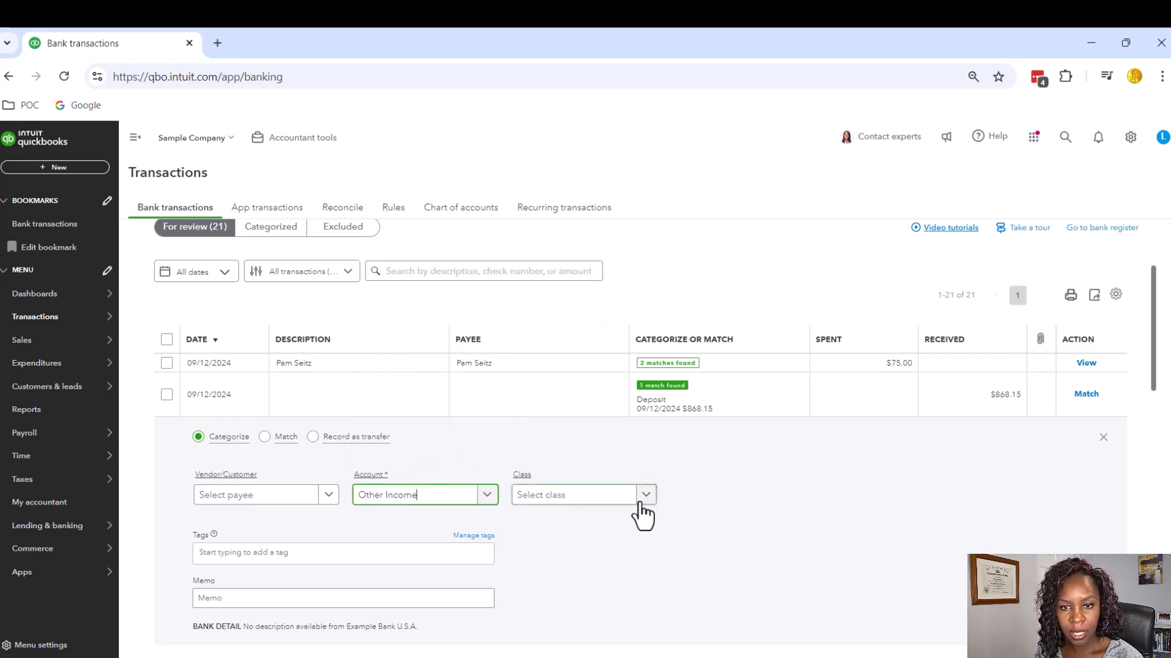
click(558, 595)
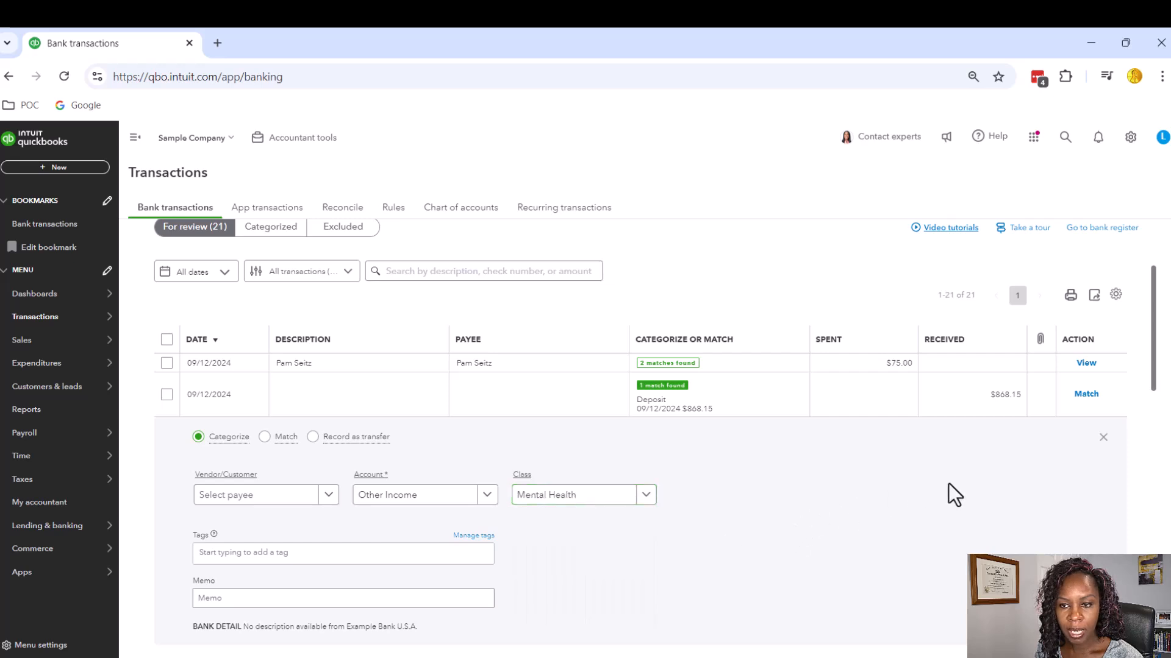
scroll(946, 482, down, 1)
click(1089, 576)
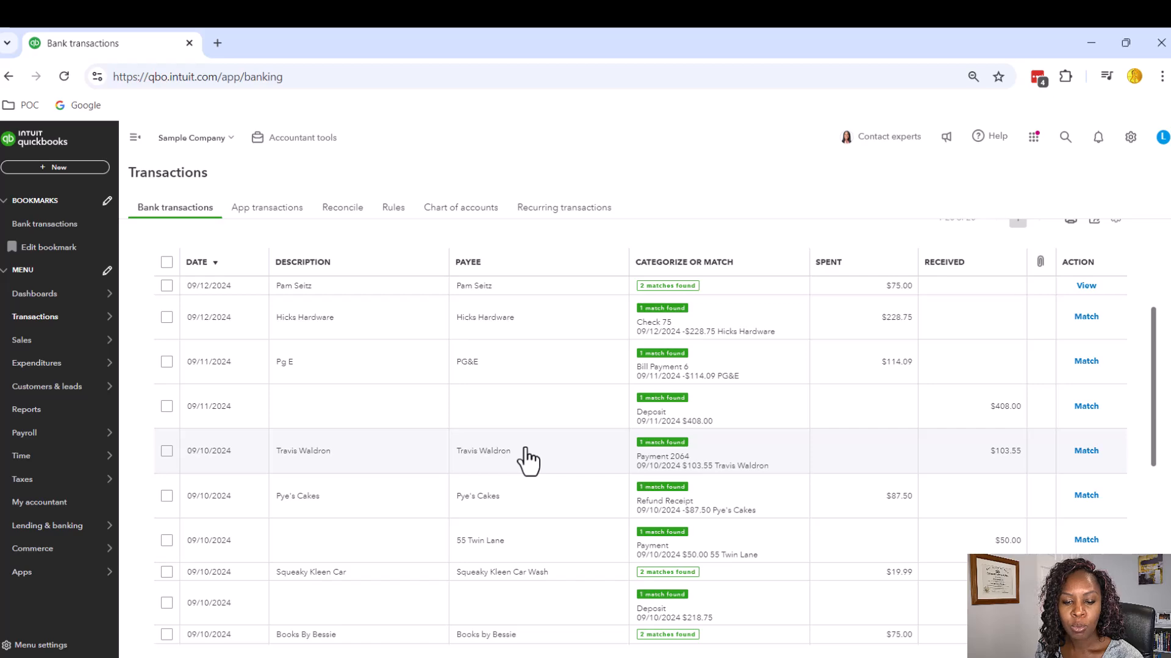
Open the Statement of Activity report and run it for All Dates
scroll(523, 456, up, 3)
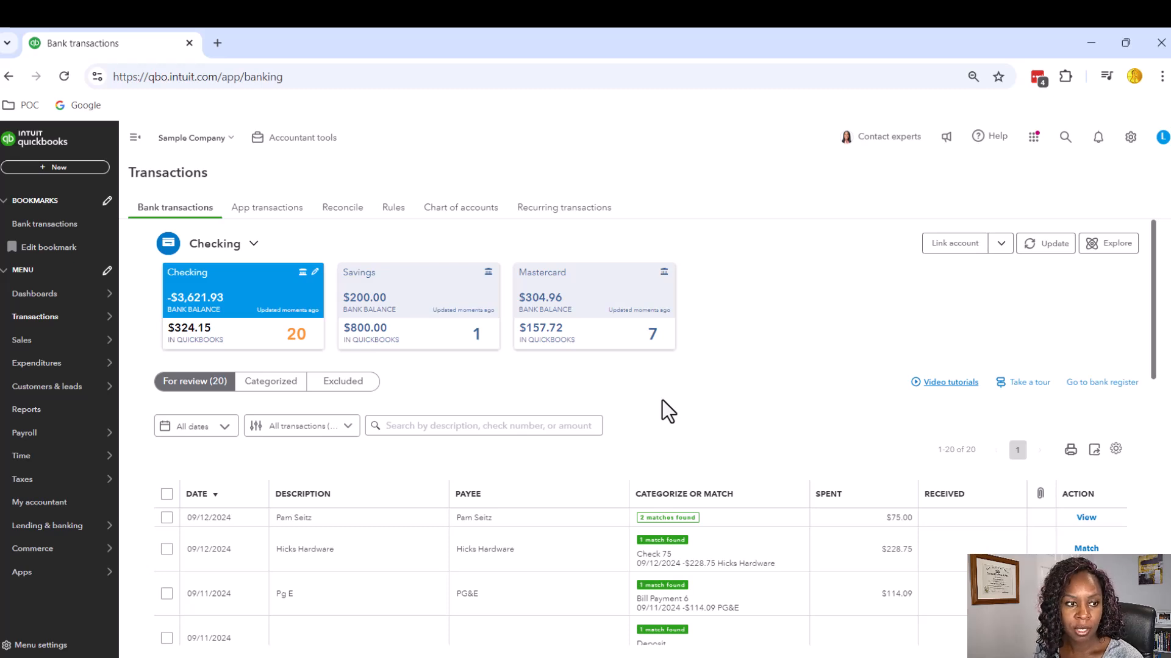
click(33, 410)
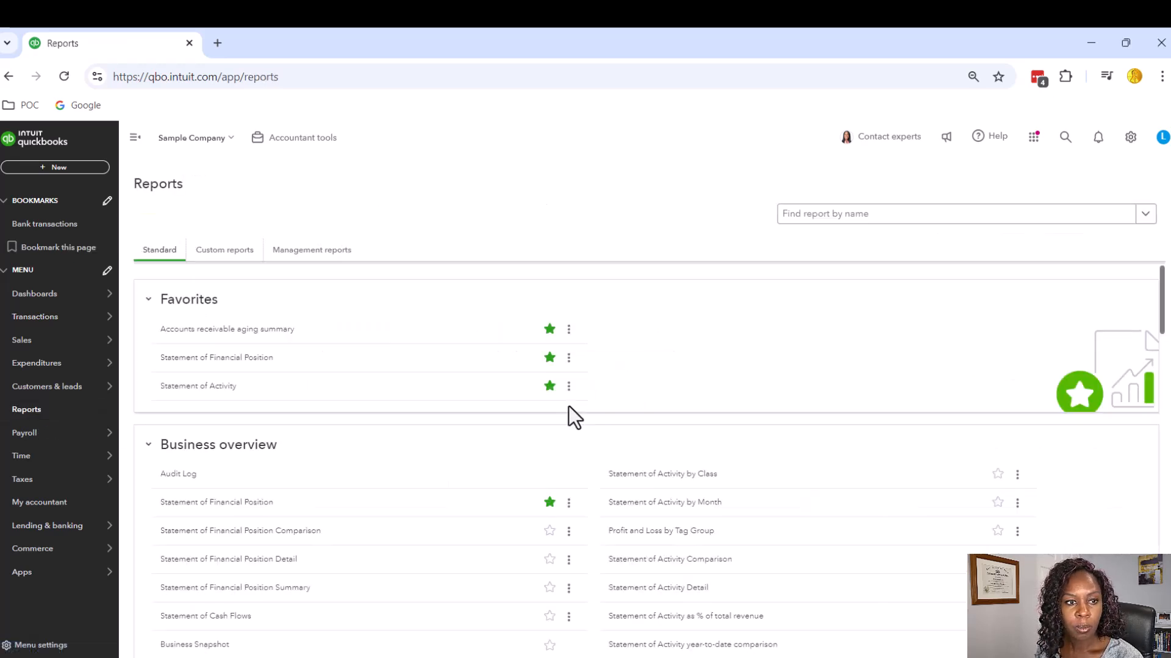
click(198, 387)
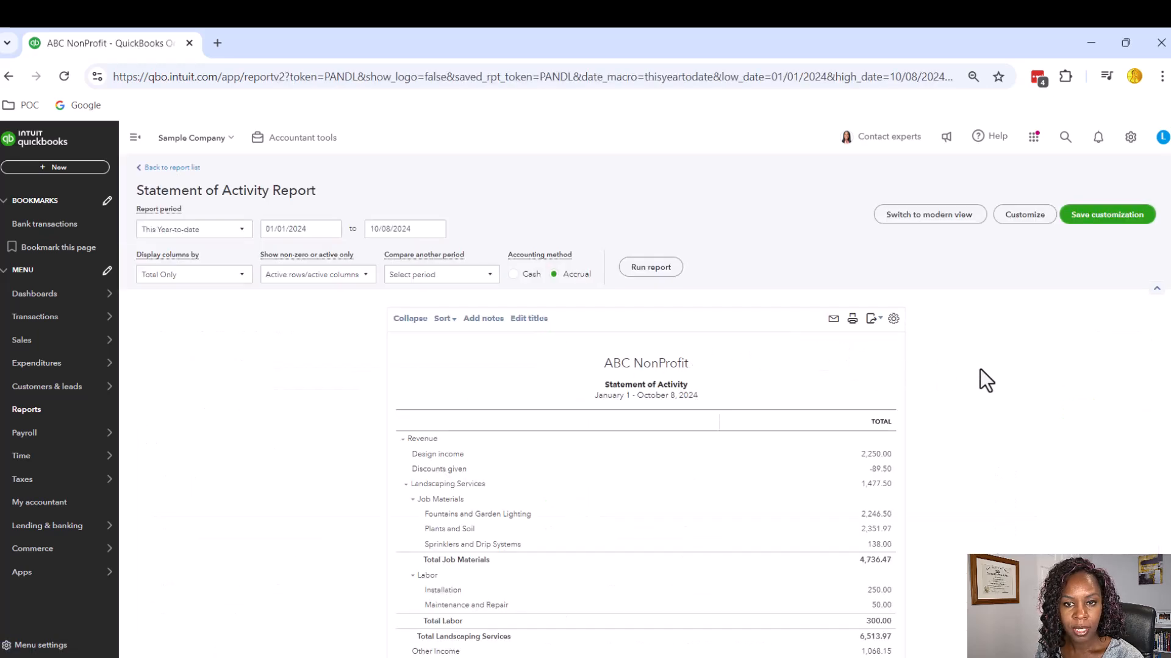
click(243, 229)
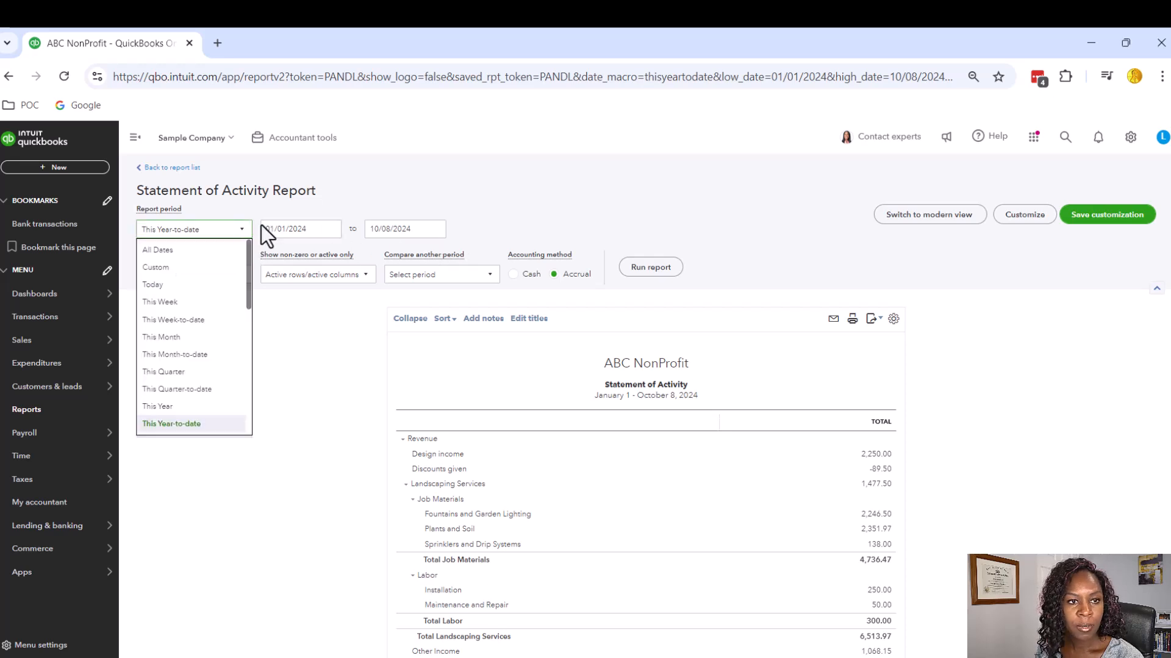
click(209, 252)
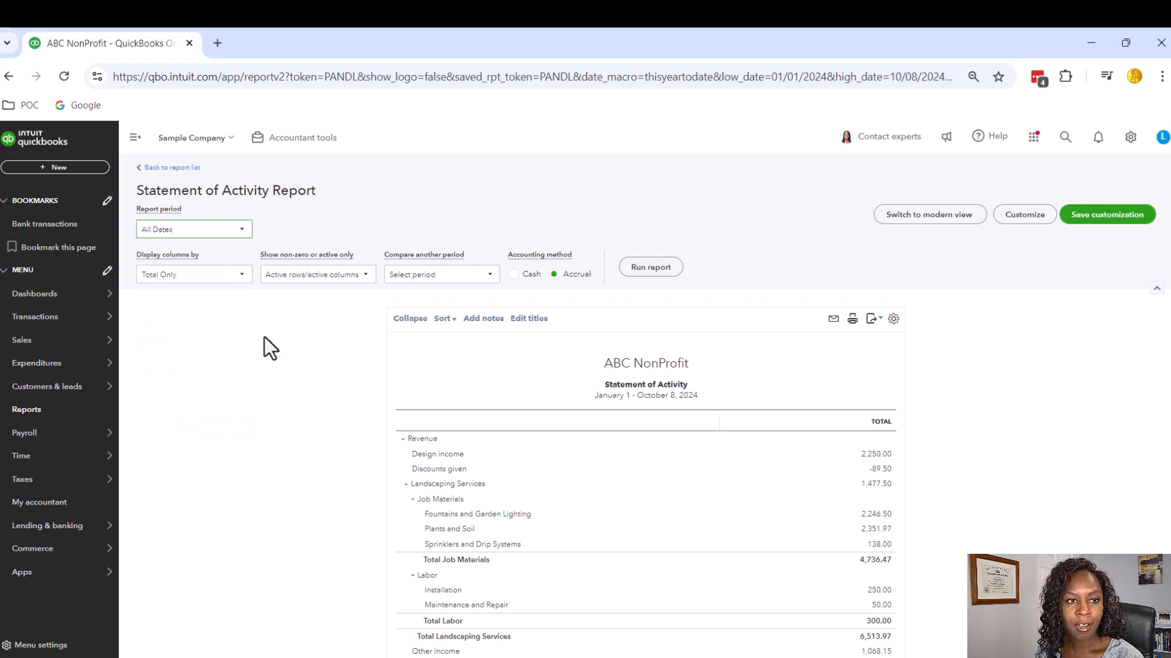
click(671, 275)
scroll(931, 313, down, 2)
scroll(932, 312, up, 3)
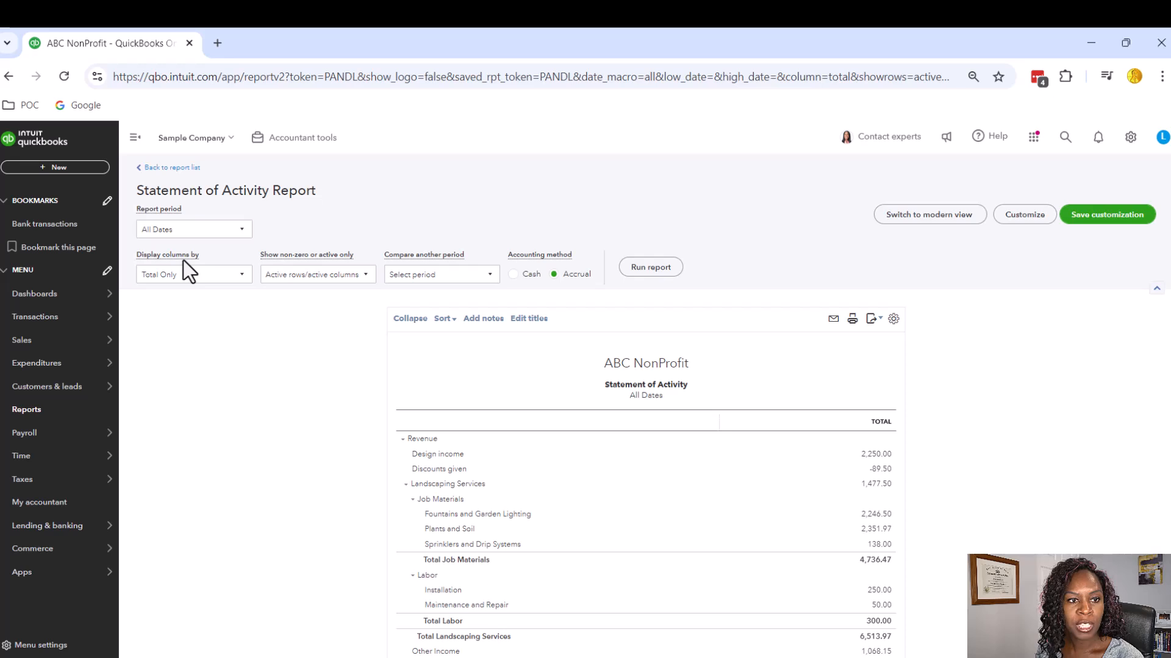
Display the Statement of Activity columns by Classes and rerun the report
click(226, 274)
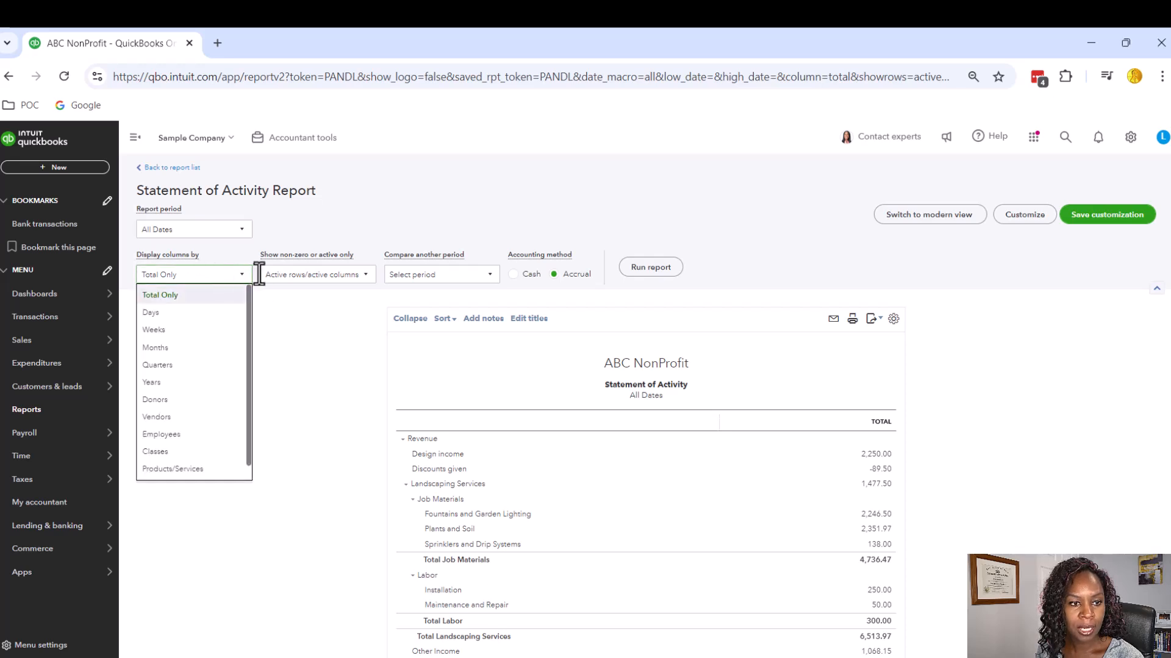
click(183, 451)
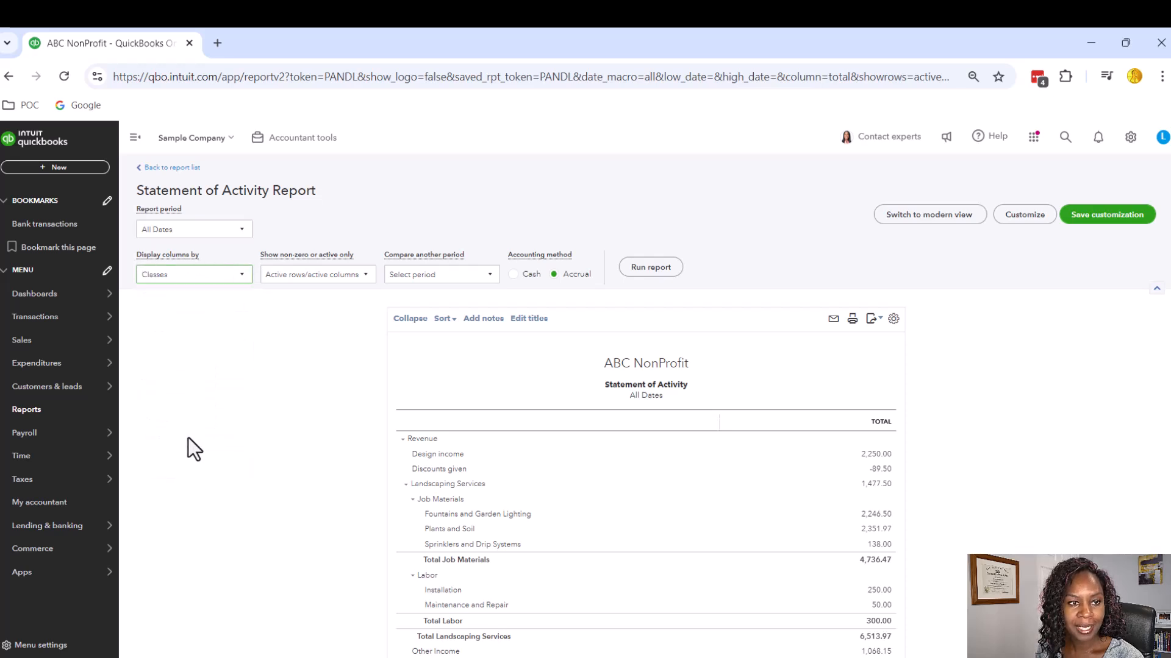
click(656, 271)
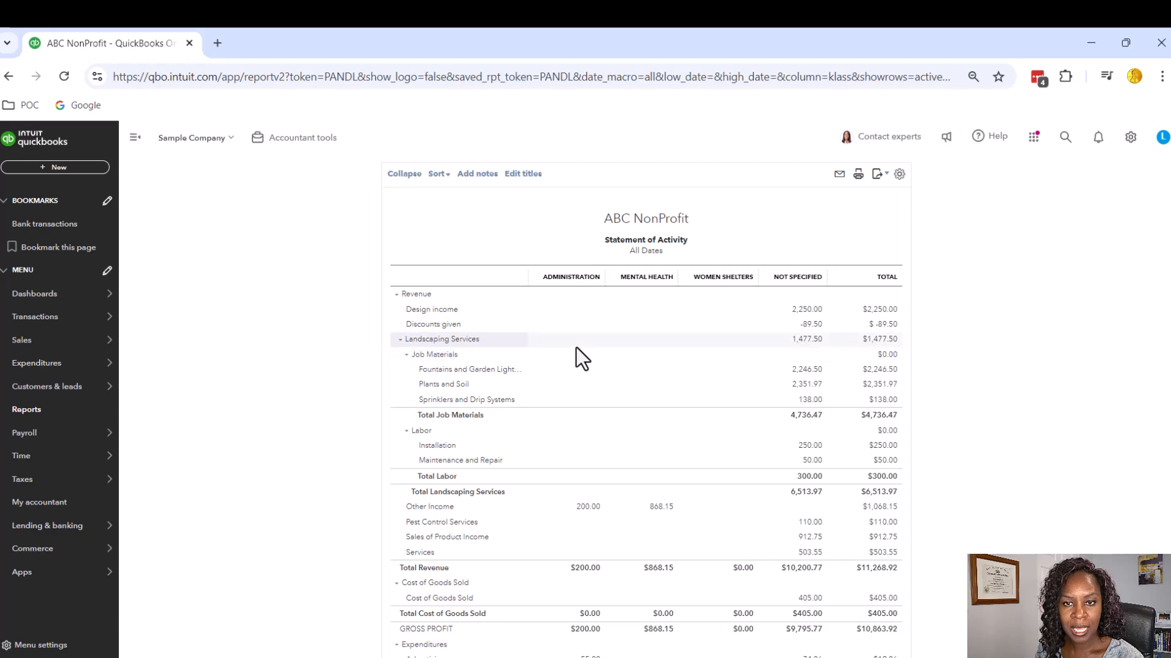
Examine the revenue and expenditure amounts under the Administration, Mental Health, Women Shelters and Not Specified class columns
scroll(576, 403, down, 3)
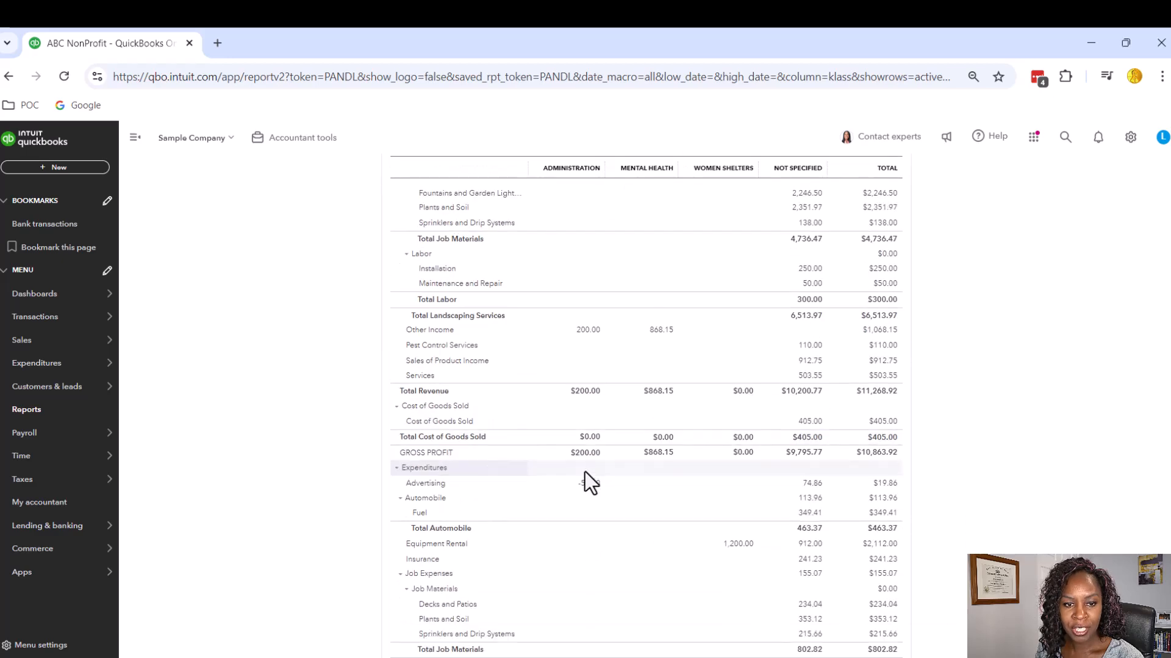
scroll(586, 533, down, 3)
scroll(686, 534, down, 4)
scroll(686, 518, up, 5)
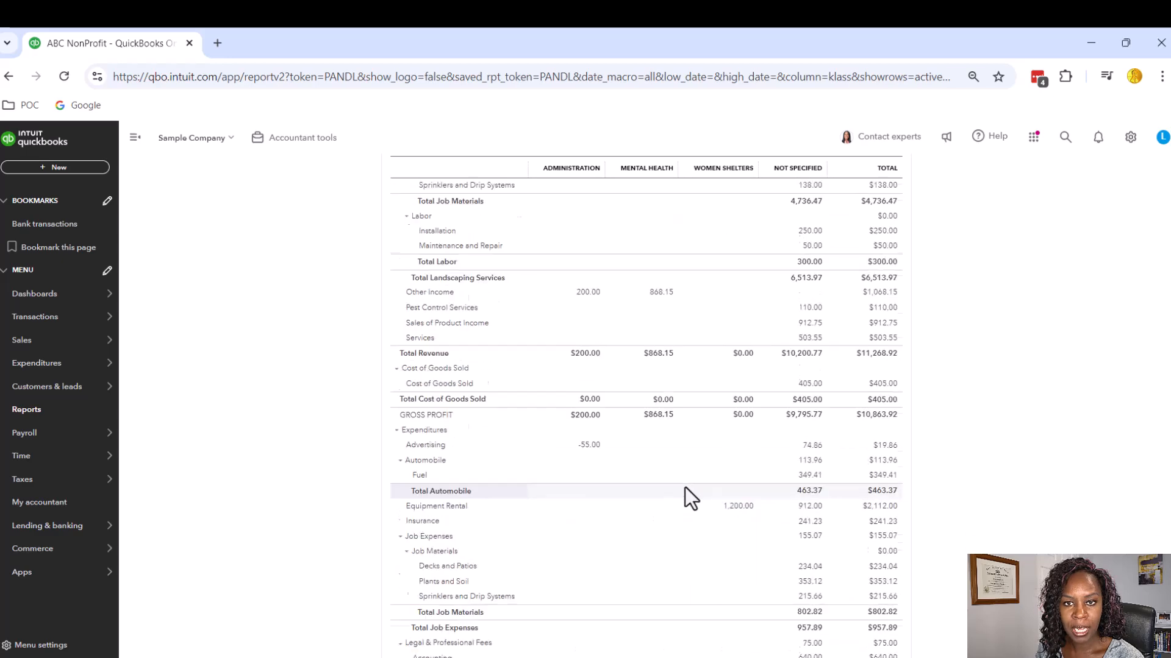
scroll(685, 493, up, 6)
scroll(658, 397, down, 3)
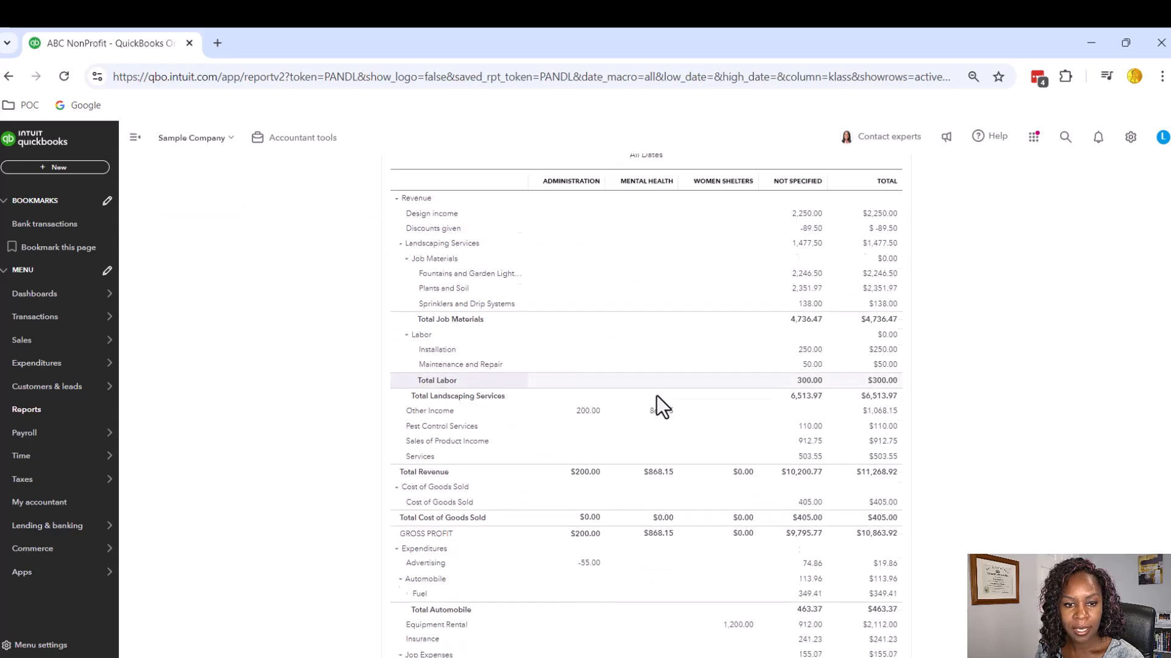
scroll(657, 396, down, 2)
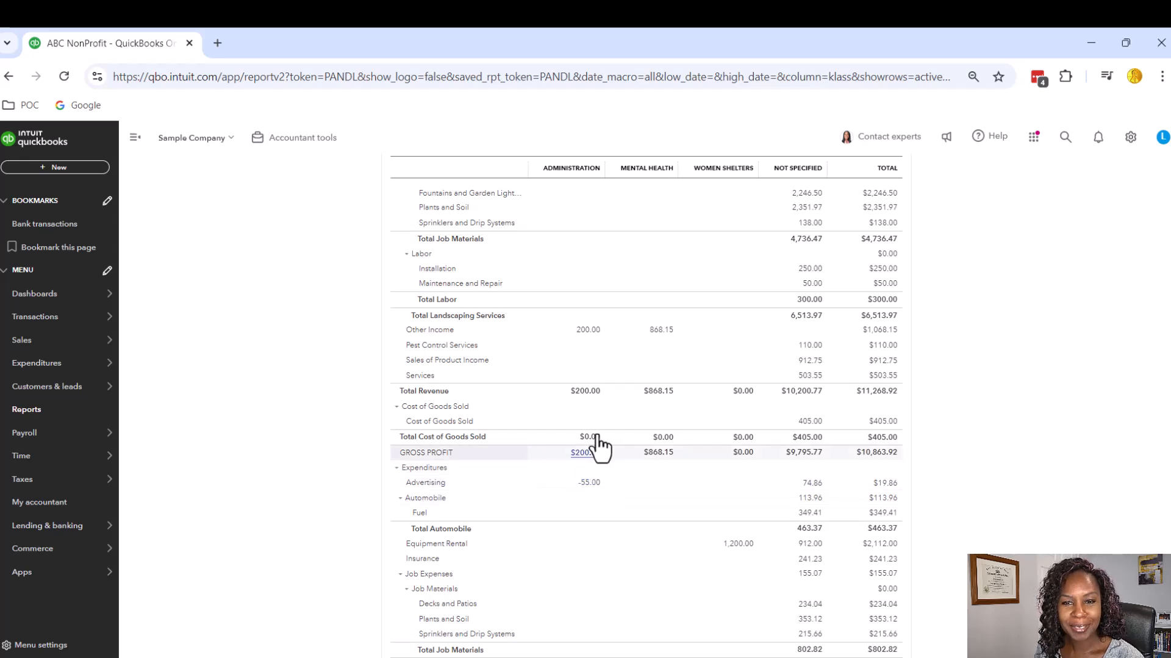
scroll(602, 469, up, 4)
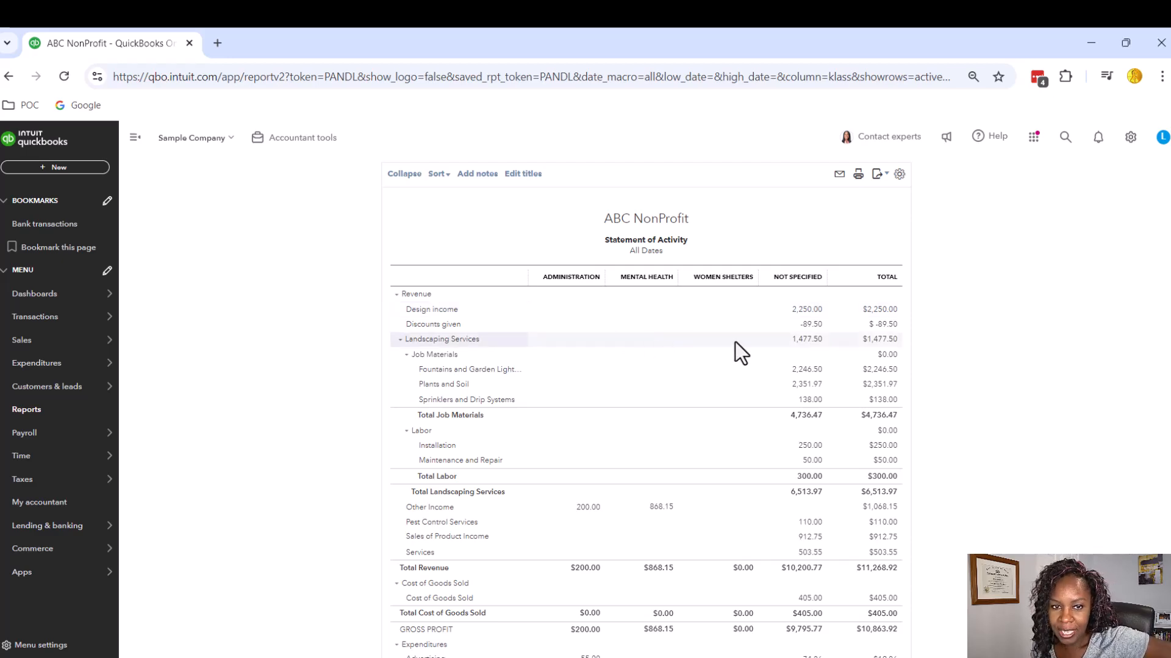
scroll(734, 347, down, 4)
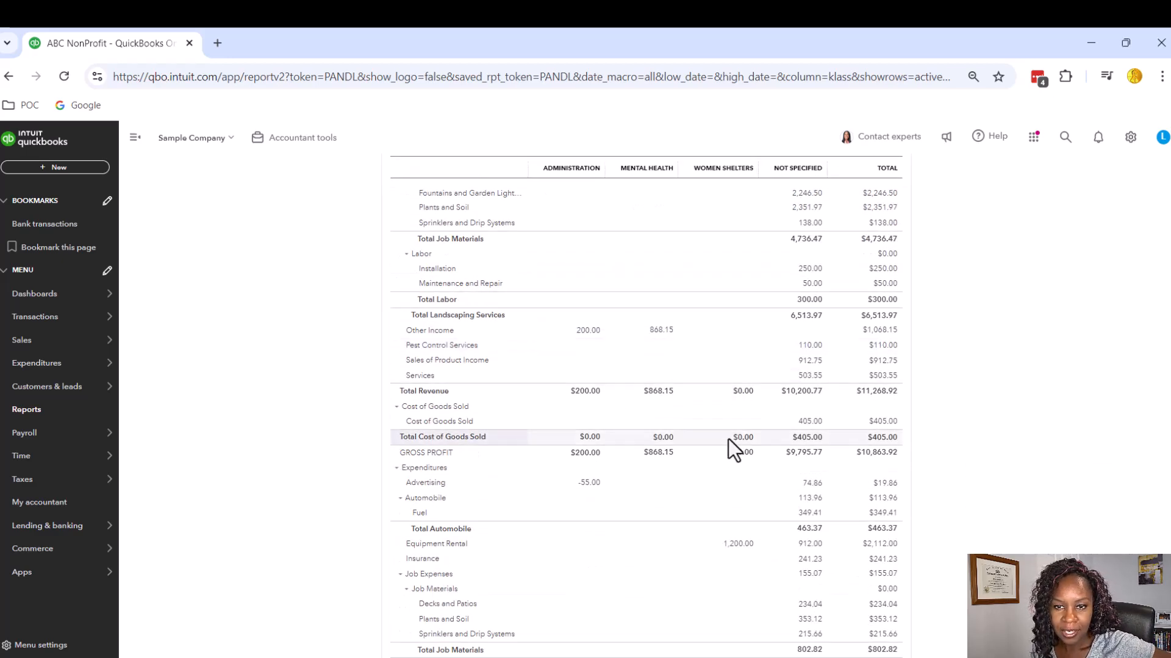
scroll(723, 396, up, 4)
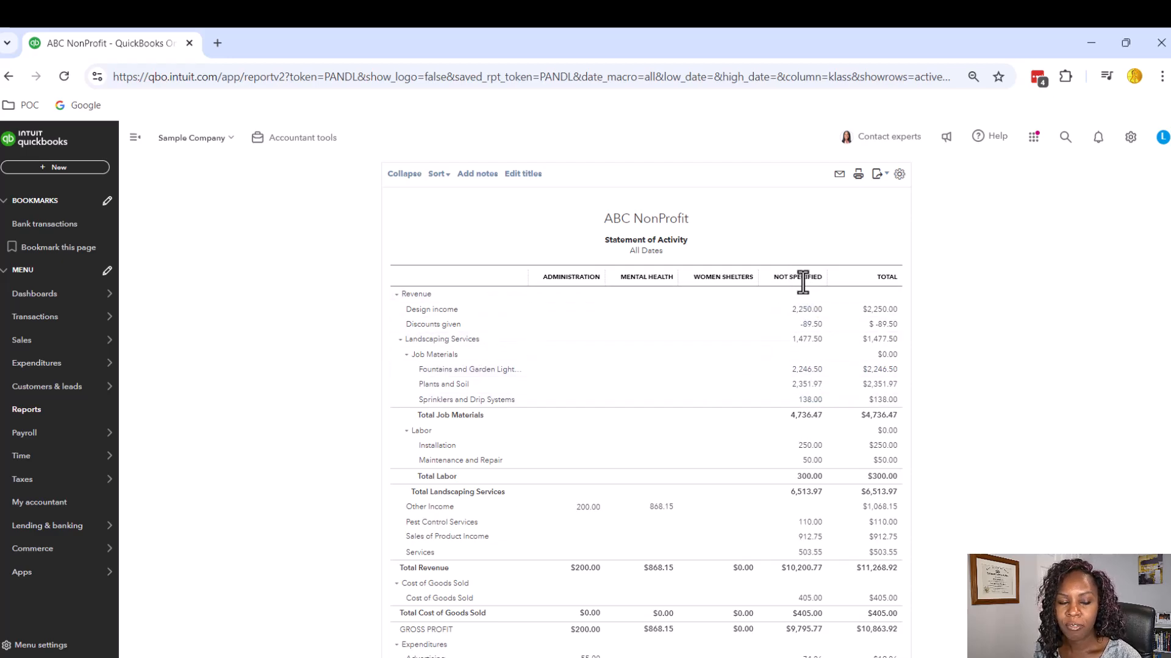
Drill into the Not Specified amount for Design income and open the 08/18/2024 pledge for $750.00
scroll(817, 341, down, 7)
scroll(817, 351, down, 4)
scroll(817, 458, up, 11)
scroll(804, 407, down, 1)
click(803, 378)
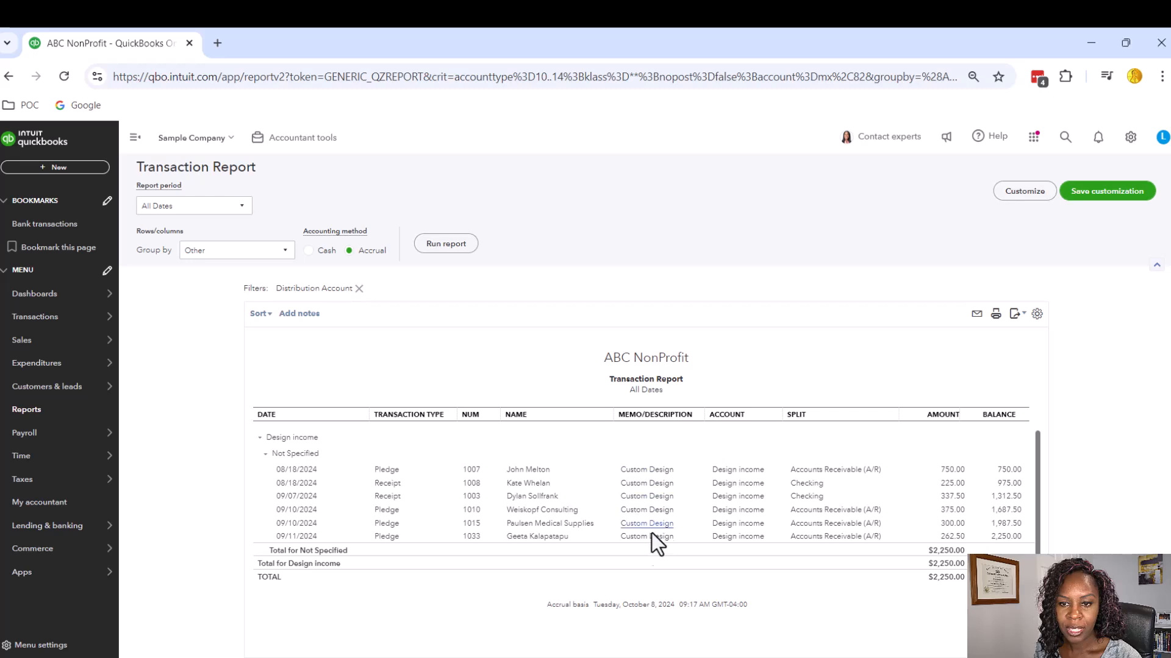
click(1018, 469)
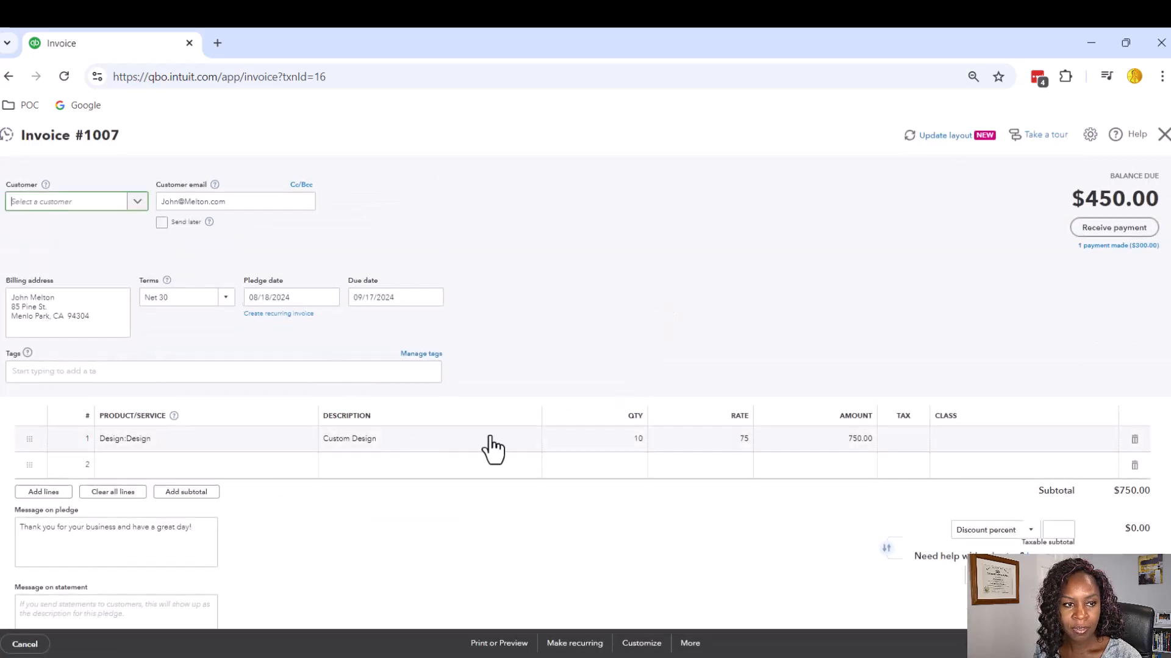
Assign the Mental Health class to the pledge's Custom Design line and save the change to the invoice
click(1076, 440)
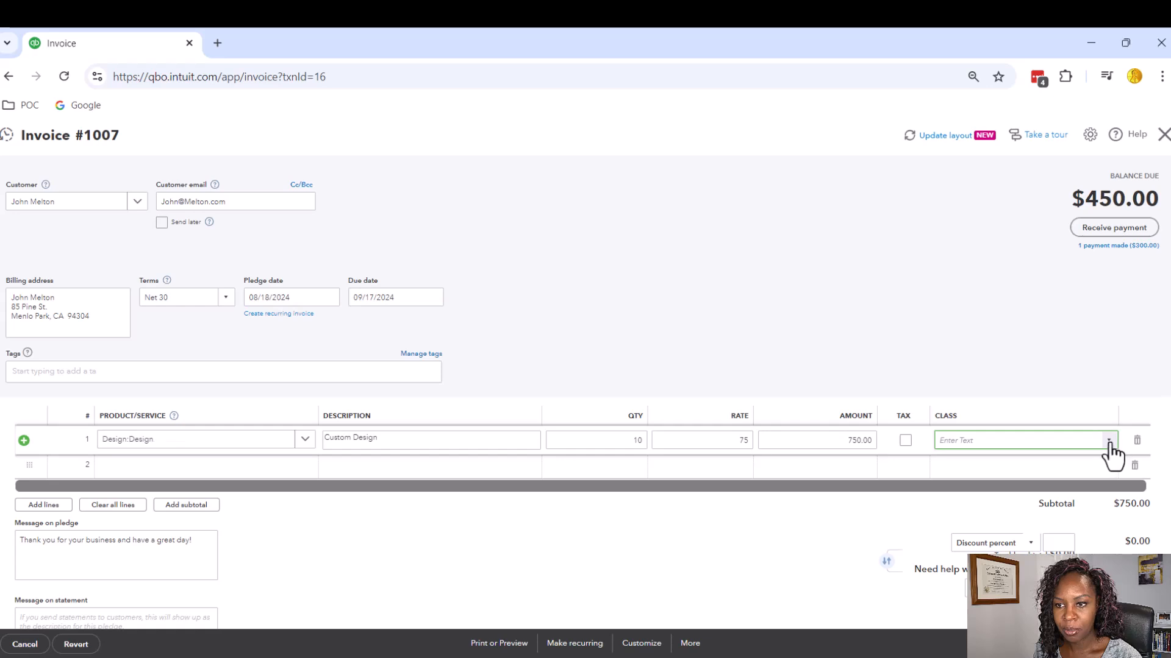
click(1085, 439)
click(962, 523)
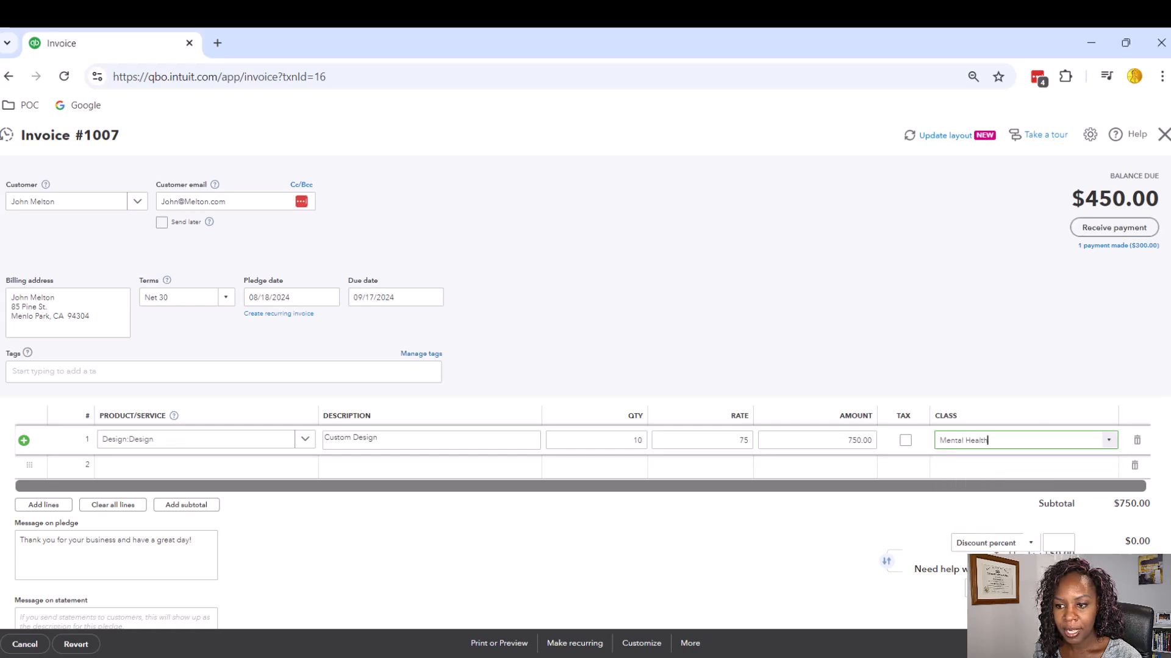
click(960, 486)
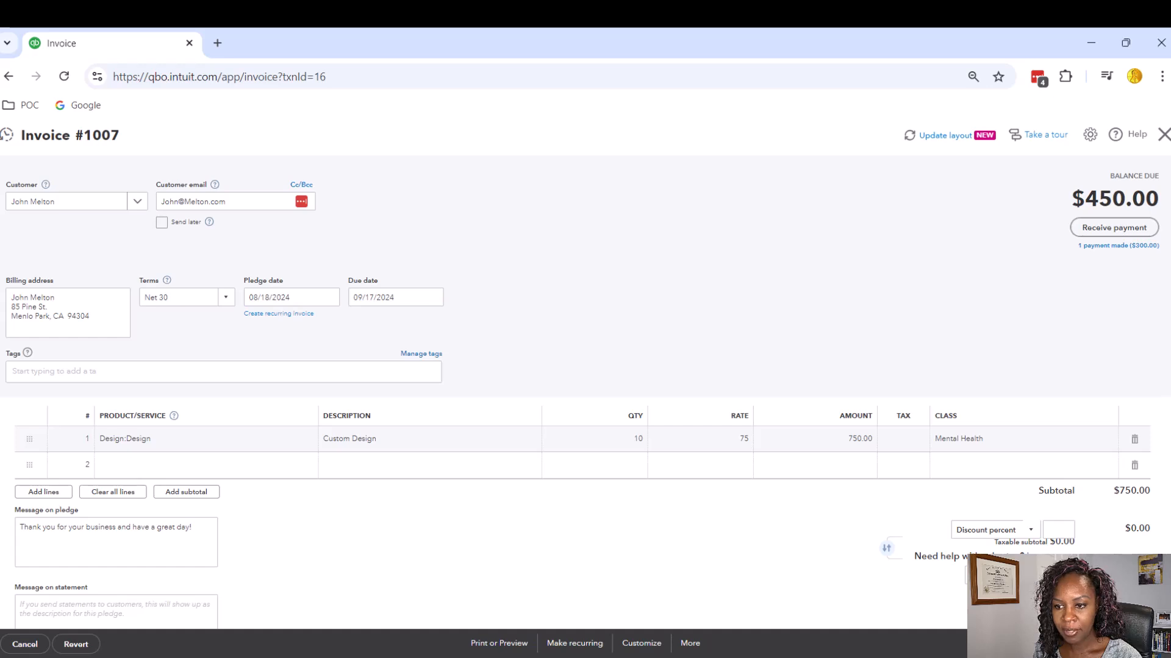
click(1092, 644)
click(701, 421)
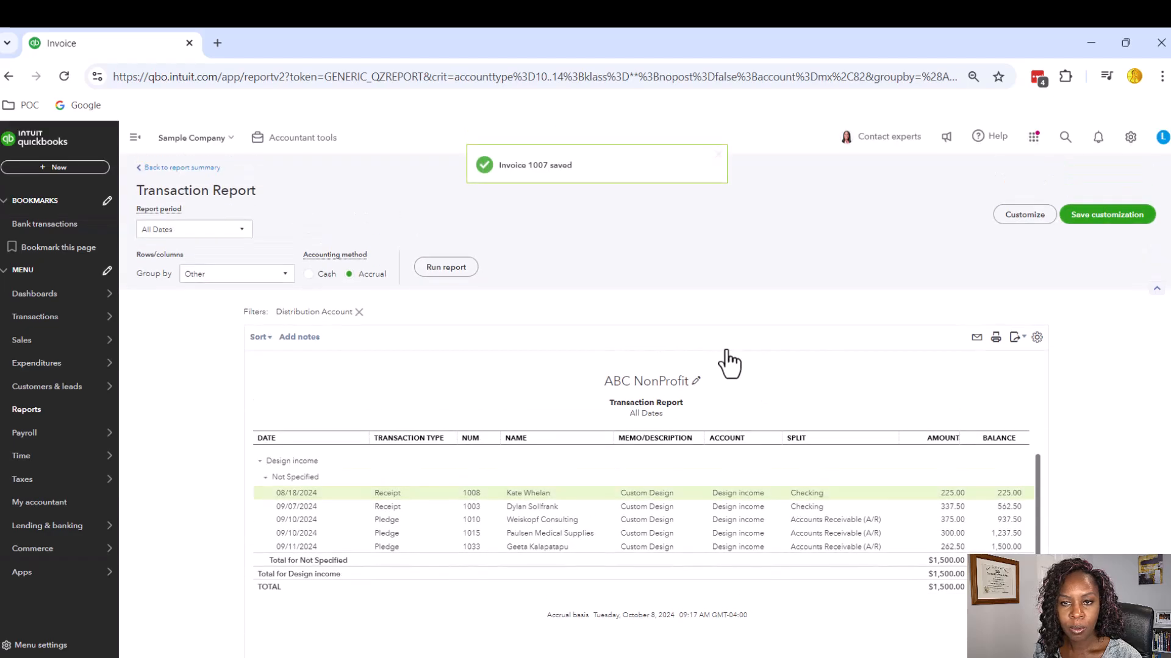
Return to the Statement of Activity report and review the class columns from Design income down to Net Revenue
click(178, 167)
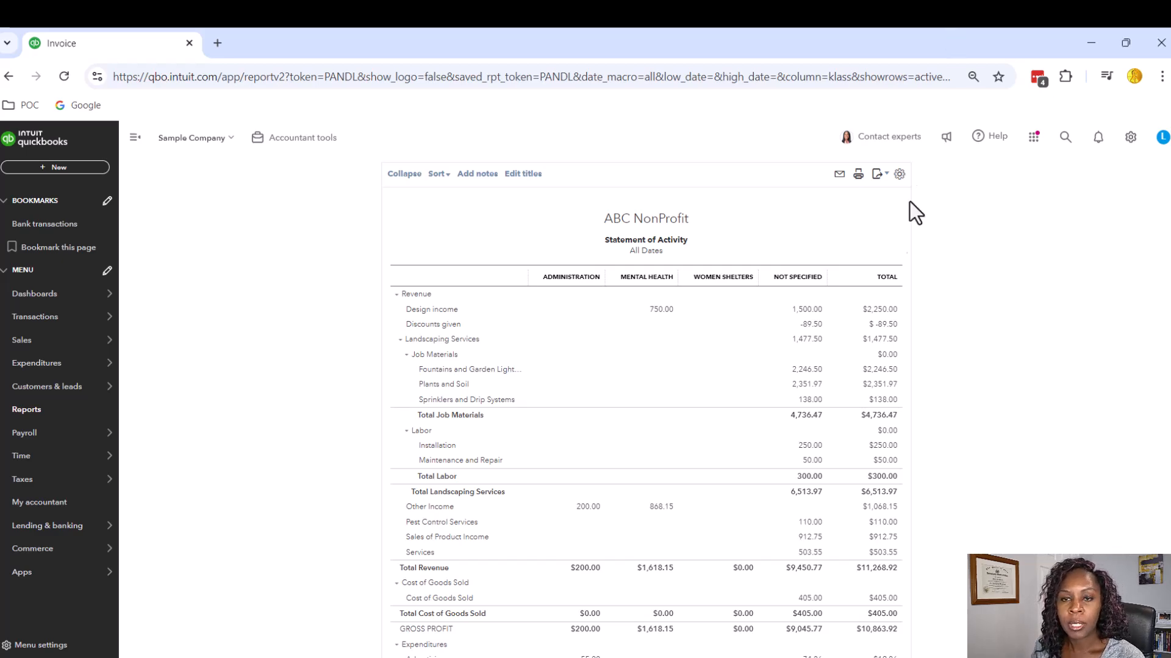
scroll(972, 359, down, 3)
scroll(971, 350, down, 6)
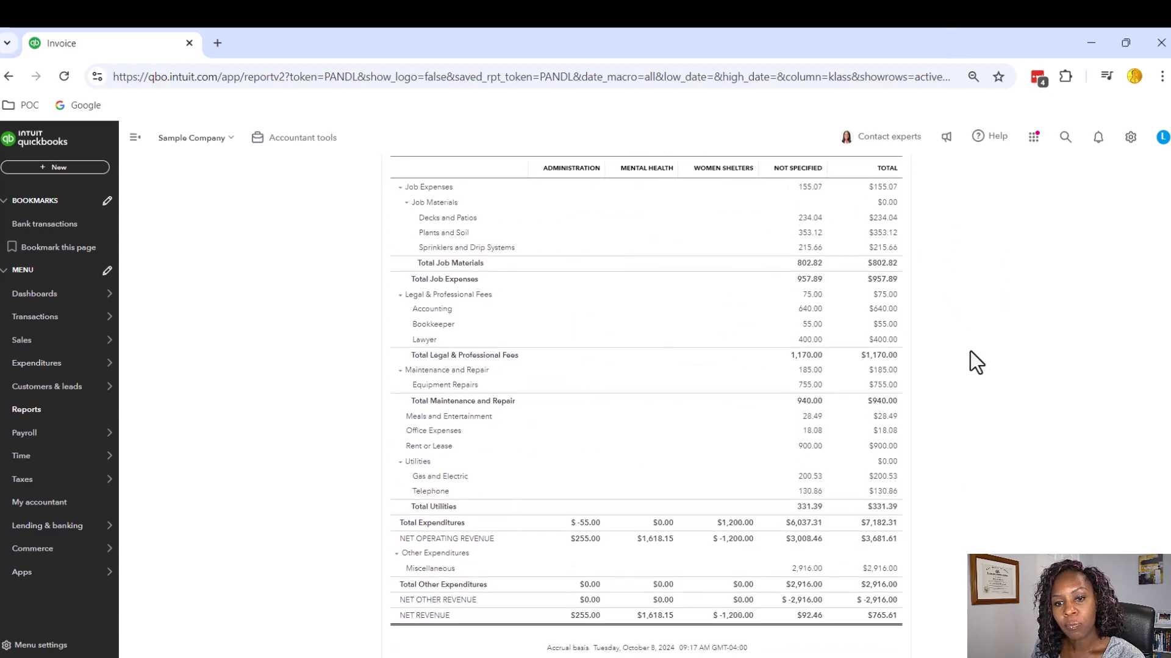
scroll(973, 365, up, 6)
scroll(974, 366, up, 5)
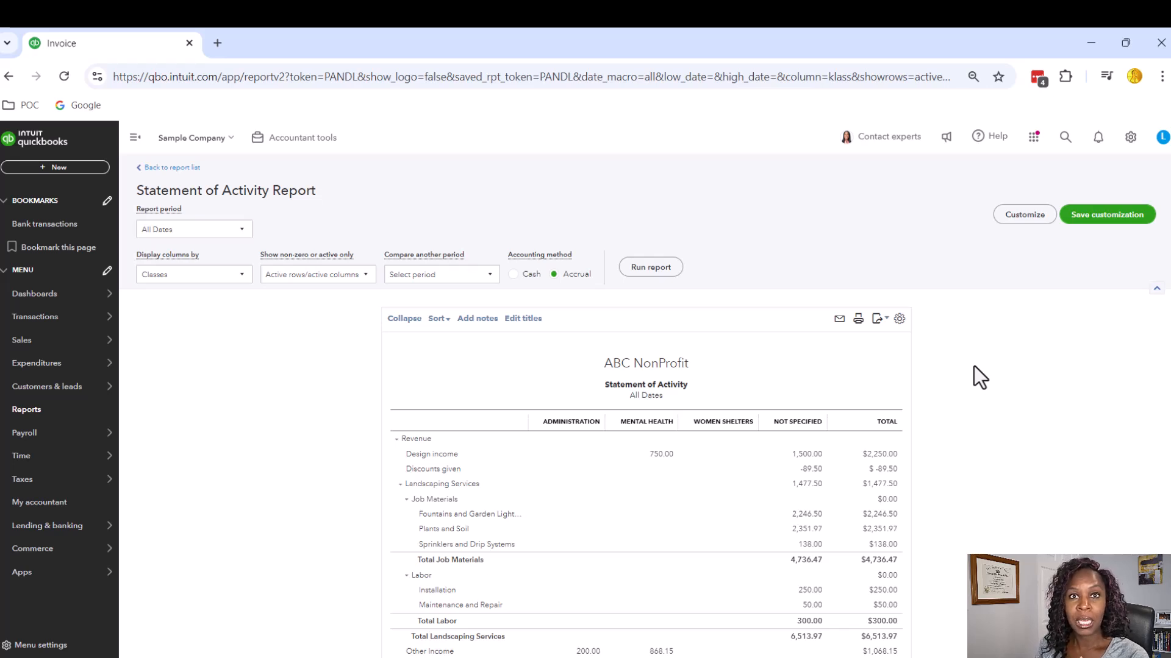
scroll(974, 367, down, 1)
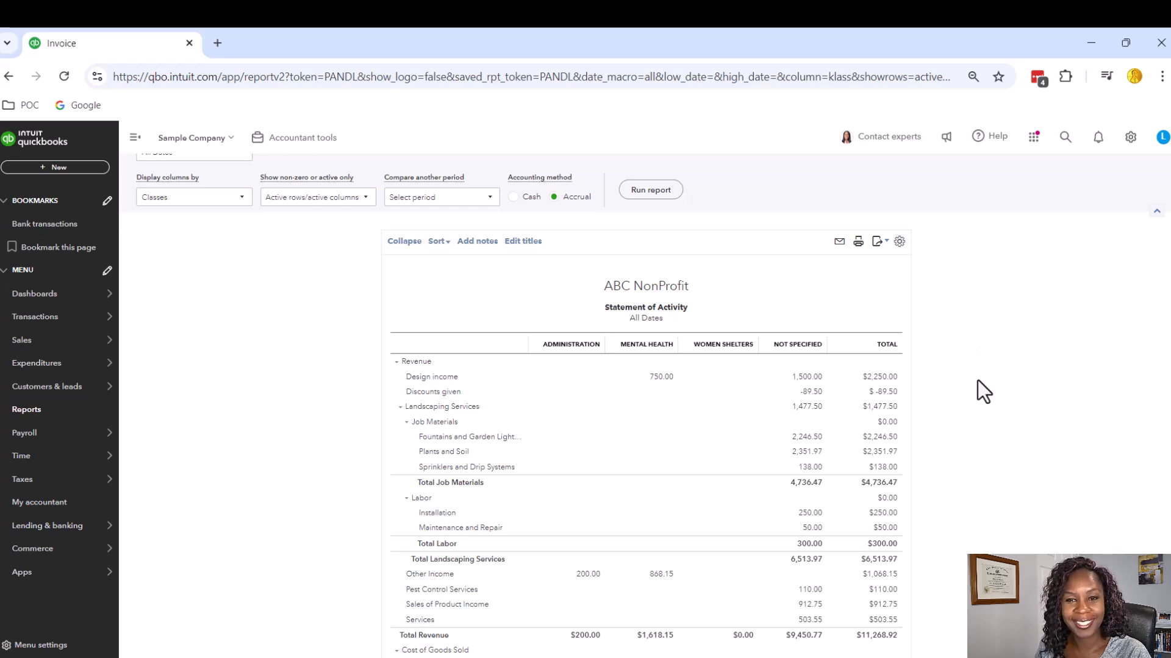
scroll(978, 384, up, 2)
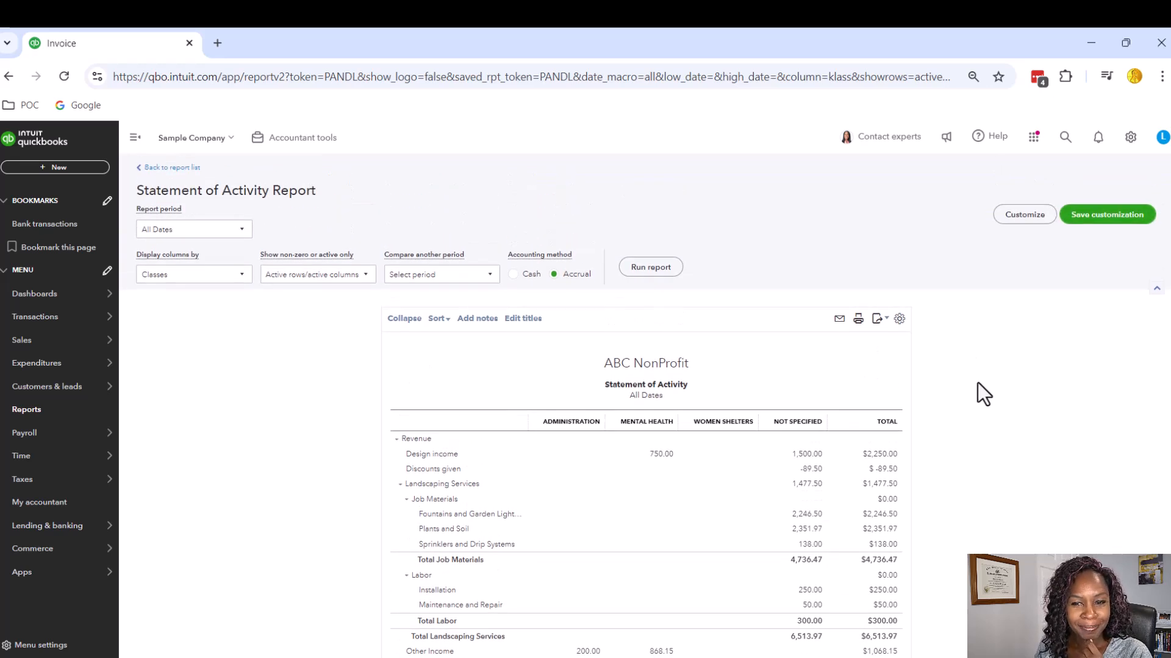
scroll(978, 382, down, 2)
scroll(978, 382, up, 2)
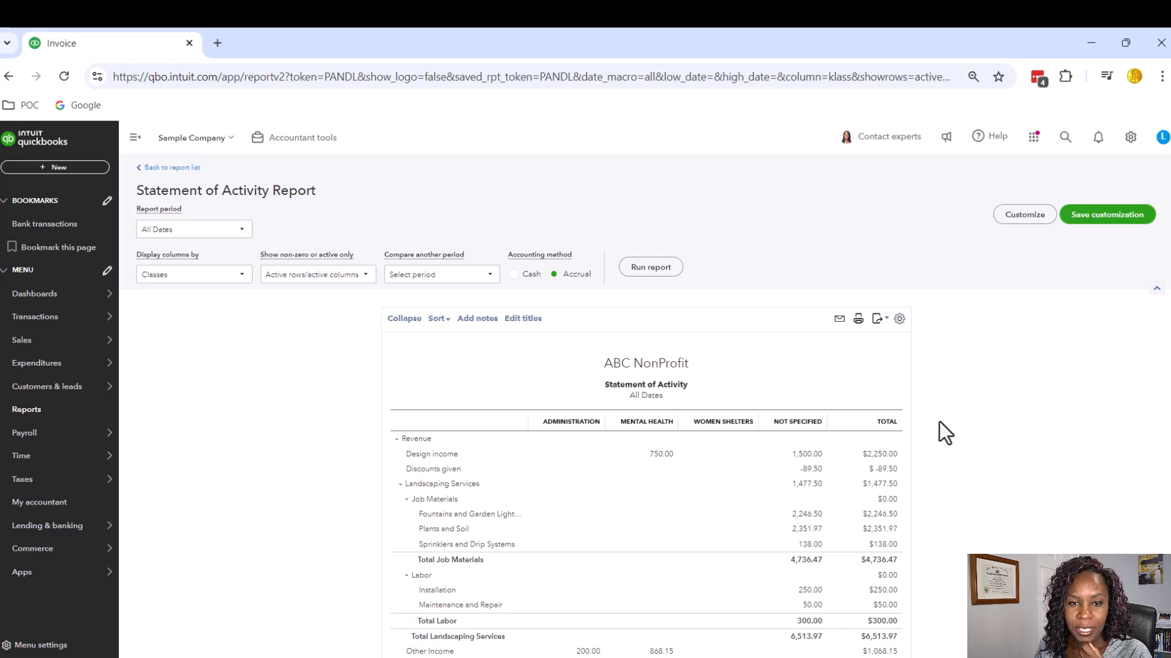
scroll(1030, 407, down, 1)
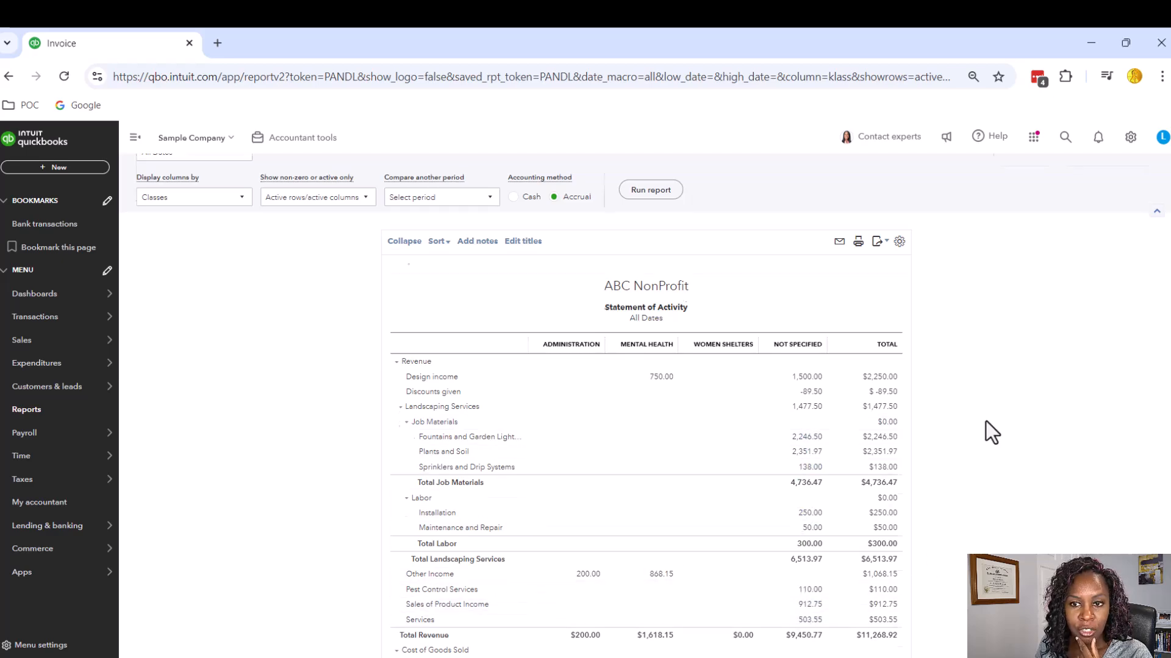
scroll(985, 421, up, 1)
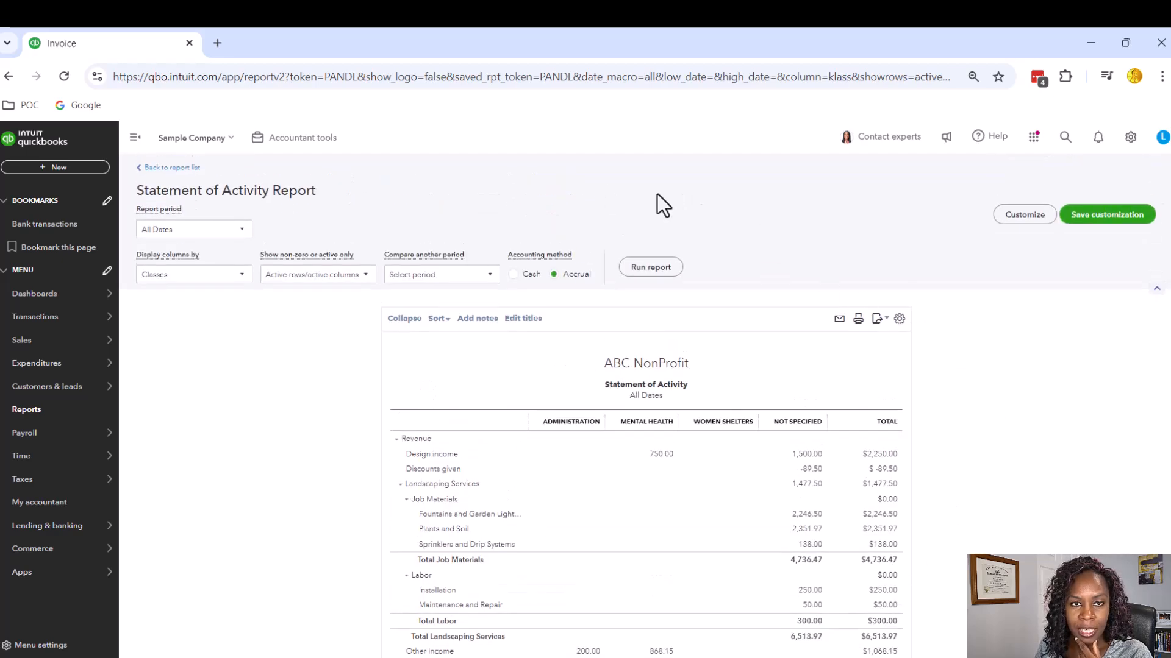
Open the Reclassify Transactions tool and find the Check transactions dated 09/01/2024 to 09/30/2024
click(304, 144)
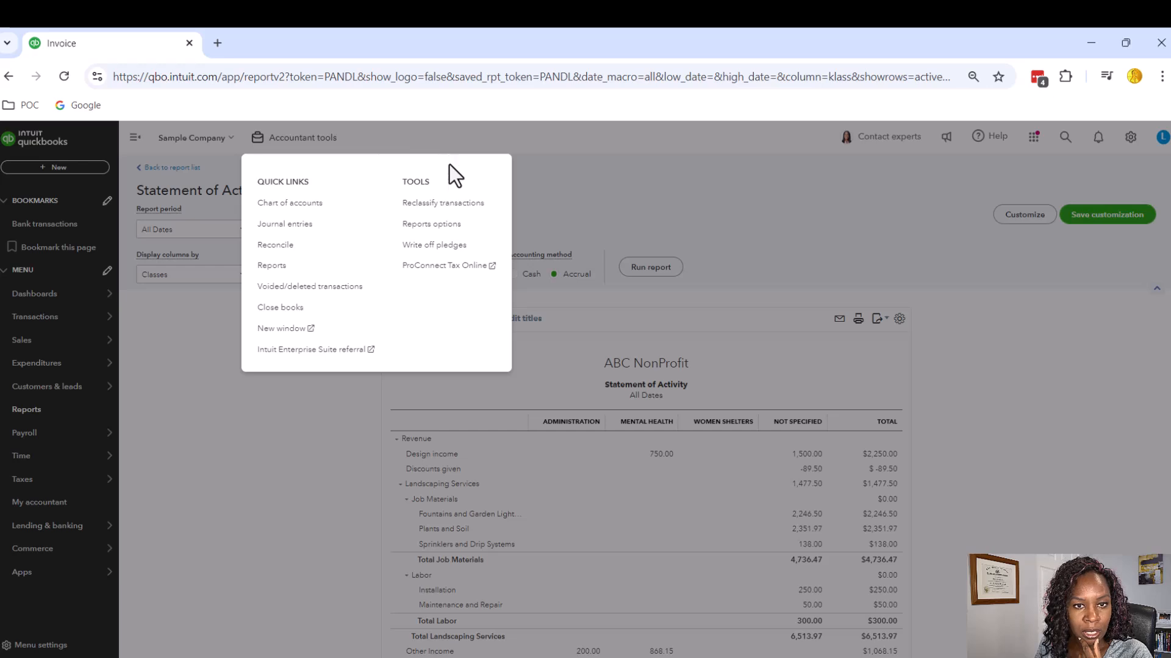
click(442, 206)
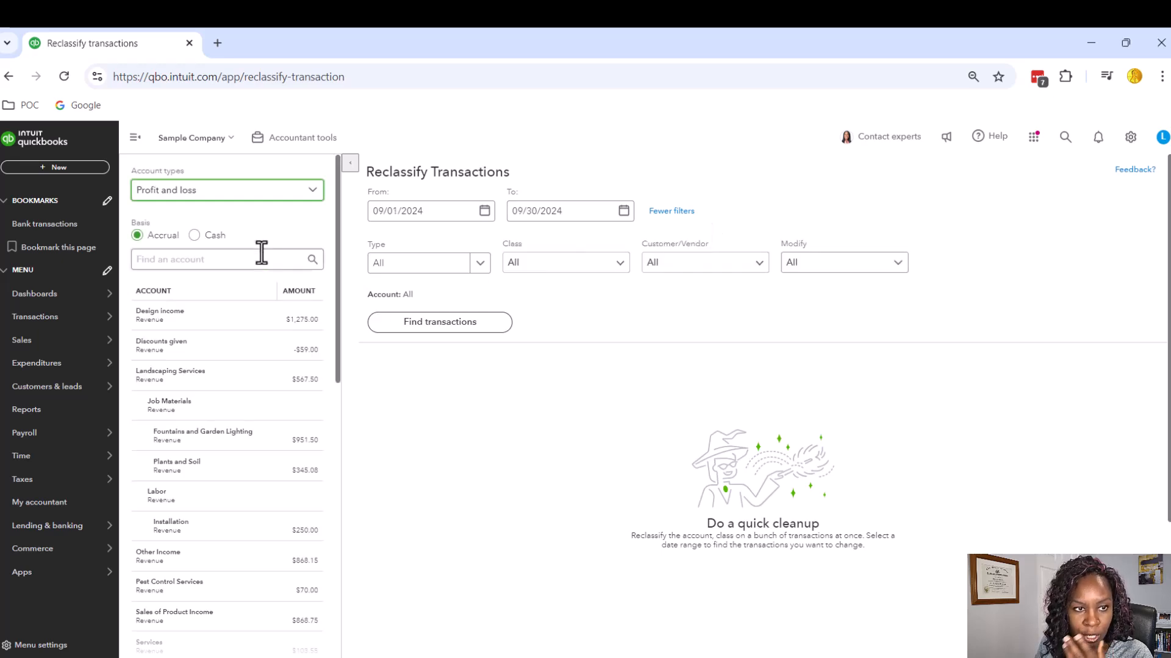
click(478, 268)
mouse_move(490, 324)
mouse_down()
mouse_move(496, 416)
mouse_move(482, 319)
mouse_up()
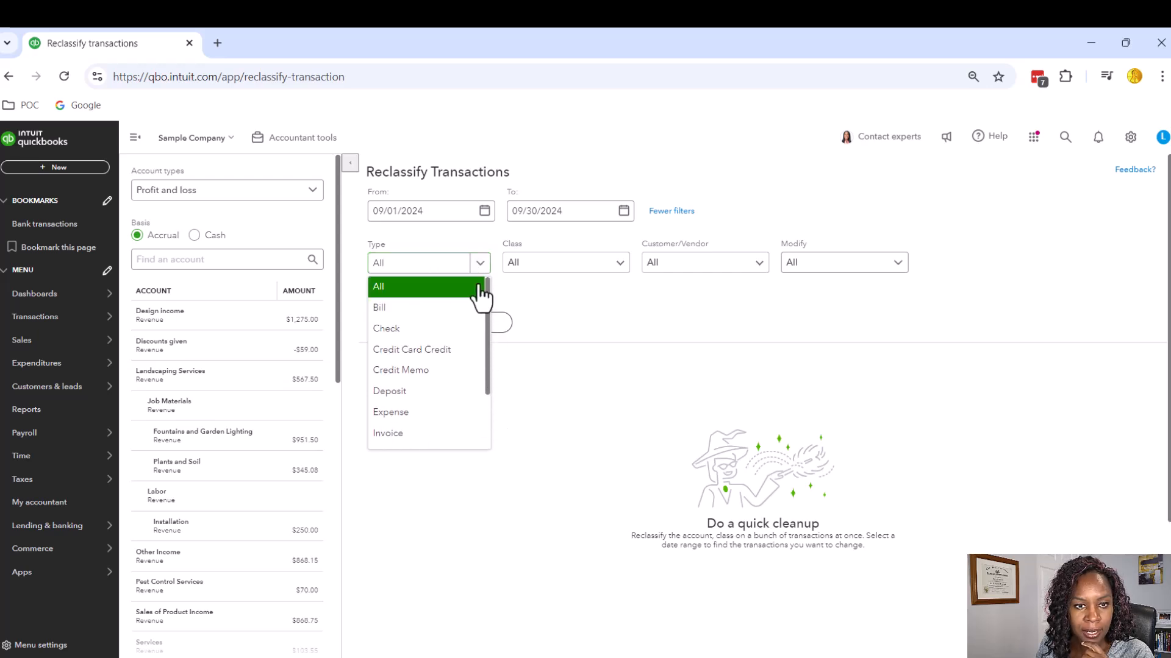
click(504, 287)
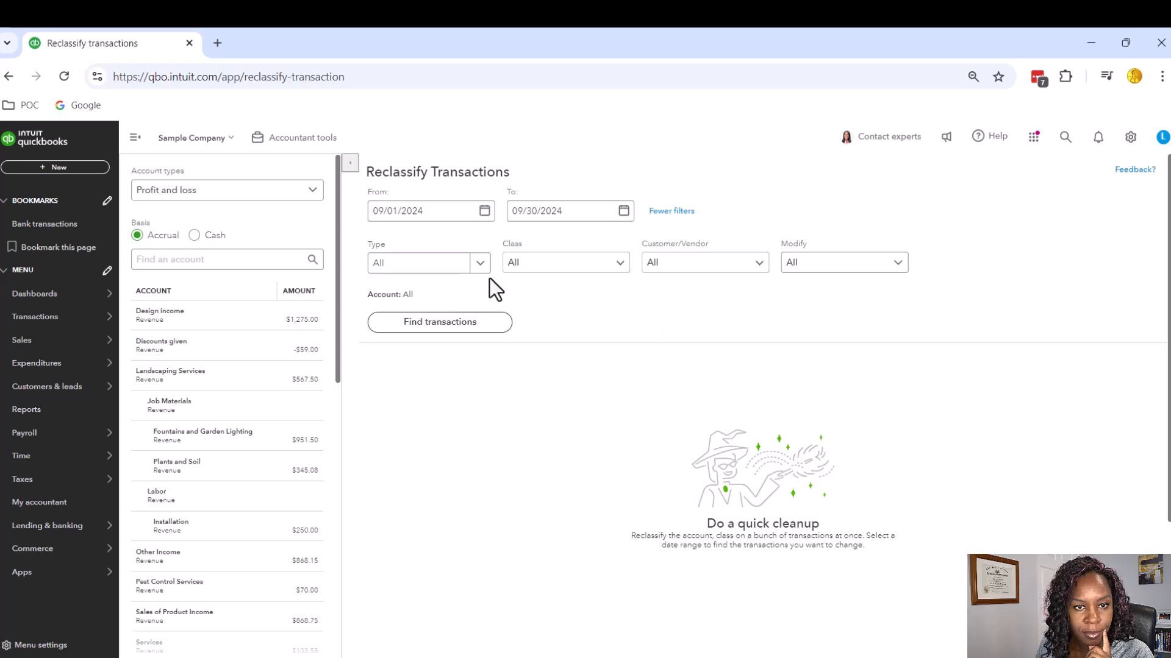
click(479, 264)
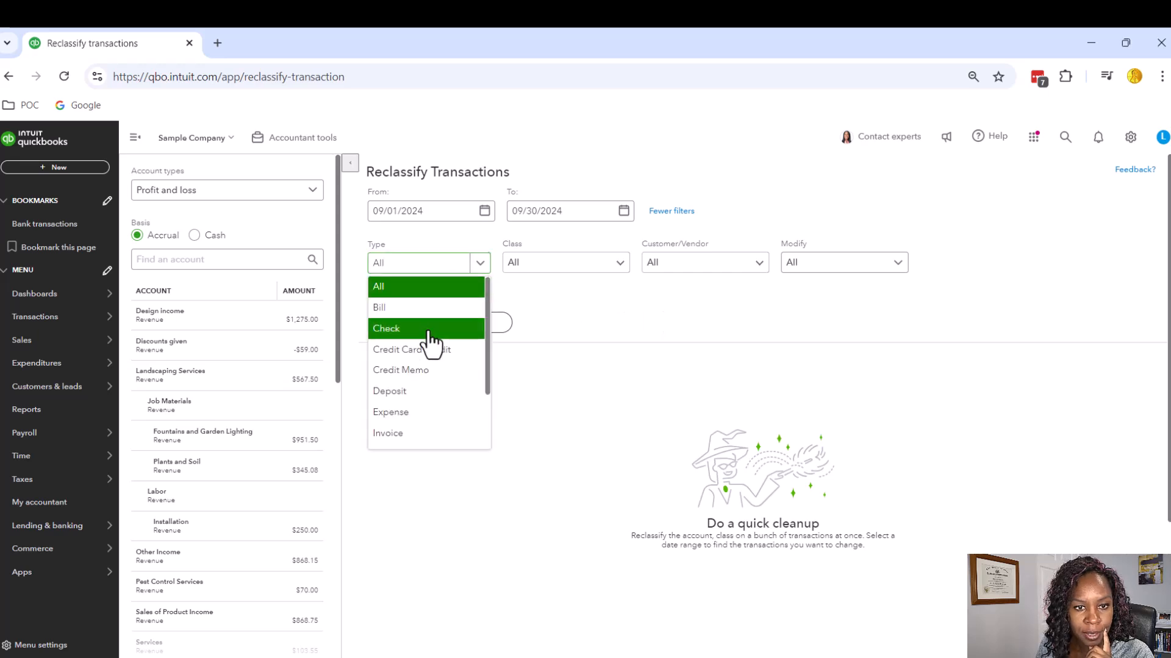
click(429, 332)
click(465, 328)
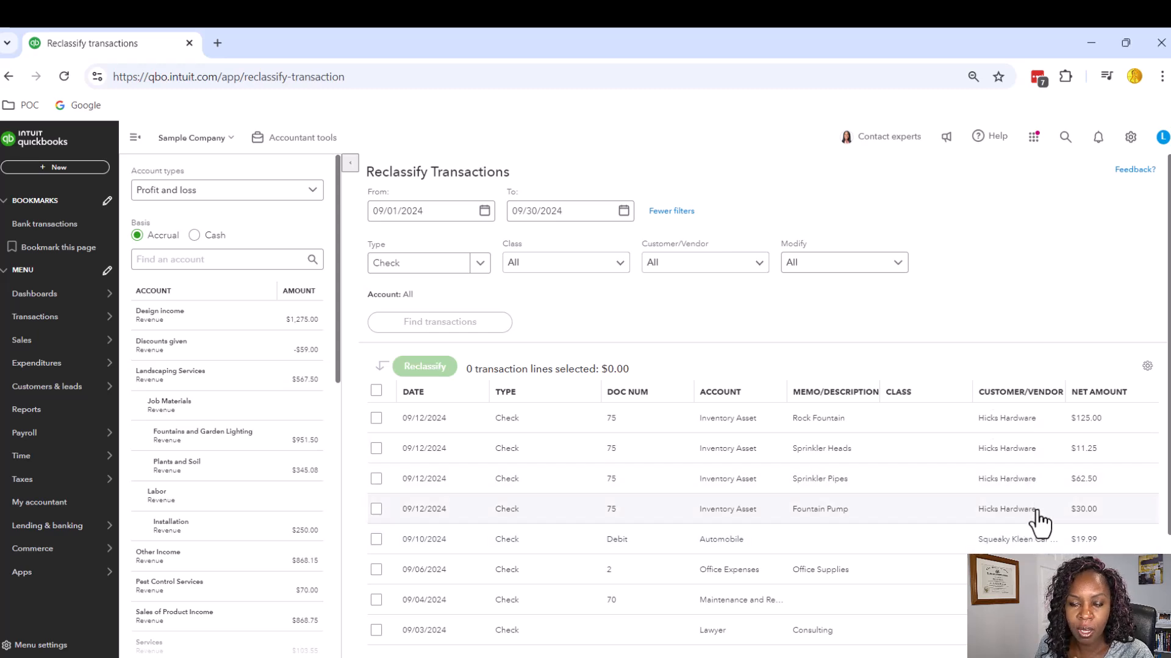
Change the transaction type filter to Expense, find the matching transactions and review the listed lines
click(480, 267)
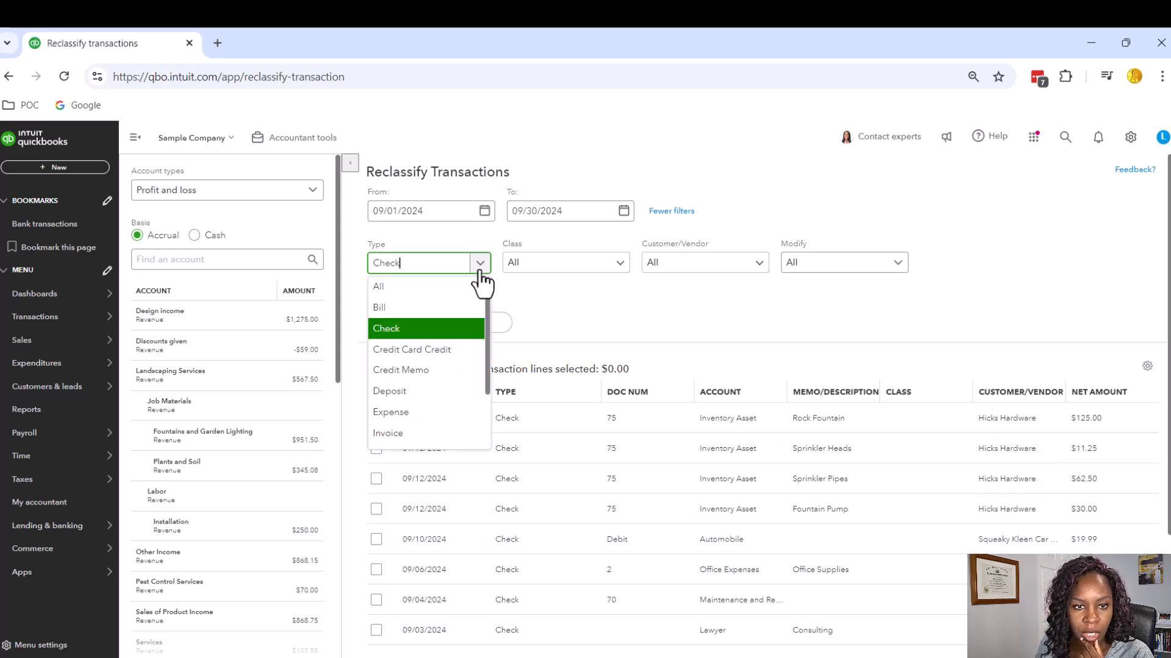
click(425, 415)
click(462, 322)
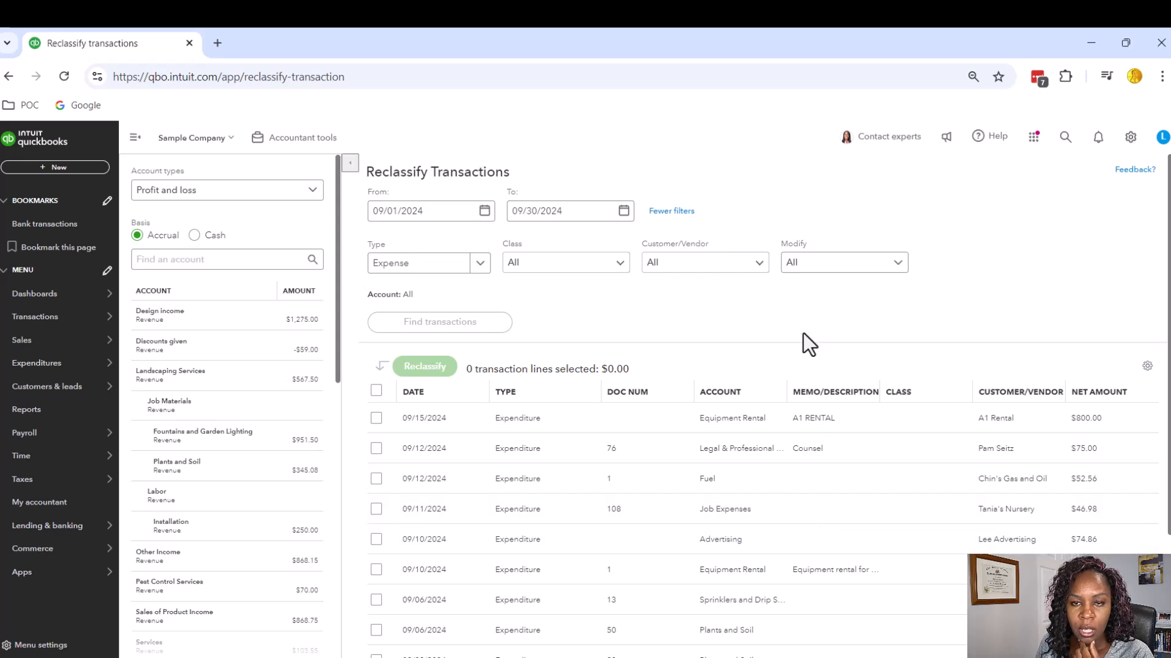
scroll(803, 333, down, 1)
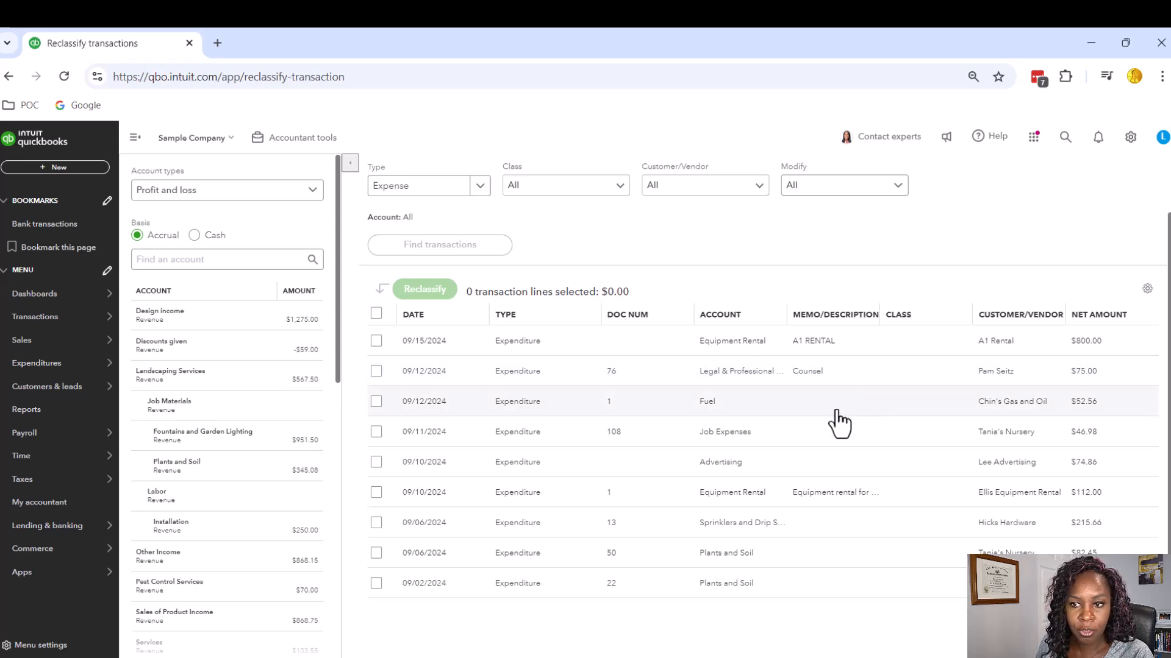
scroll(839, 421, up, 1)
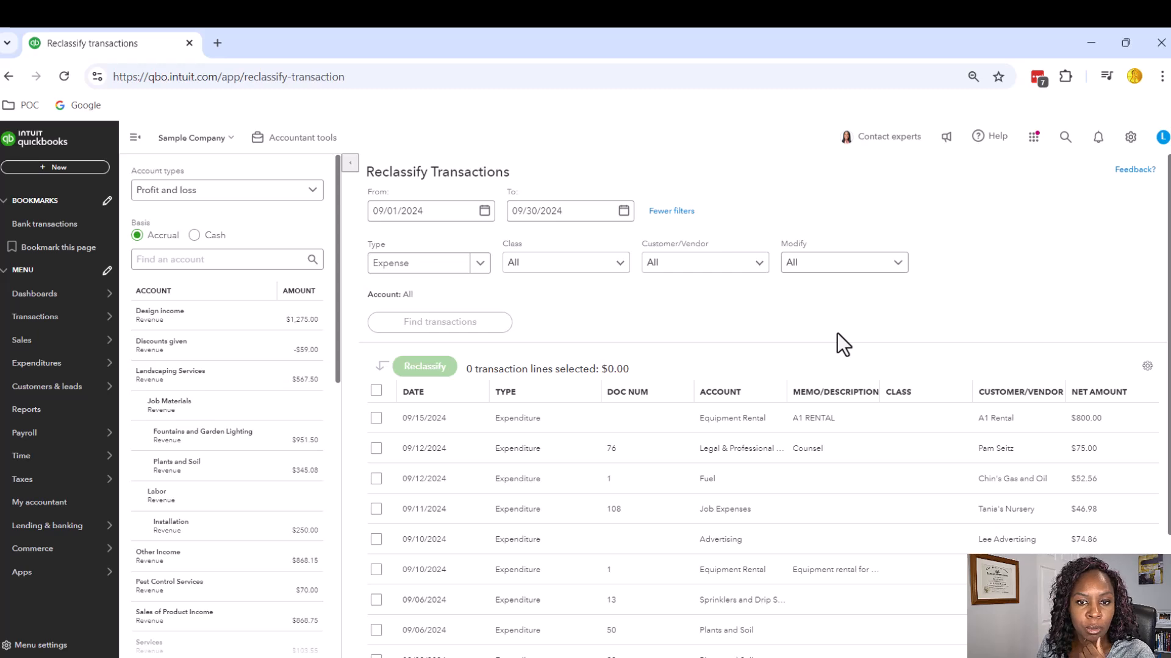
Run the Statement of Activity report for All Dates with columns displayed by Classes, and review its revenue section
click(54, 415)
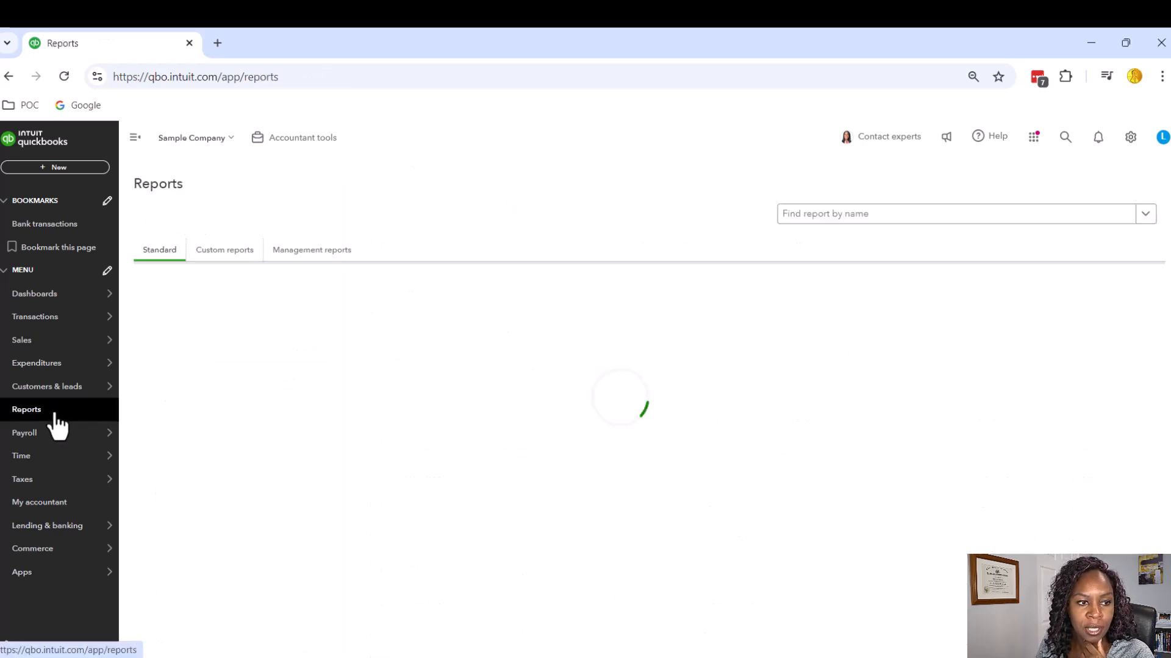
click(198, 391)
click(238, 230)
click(207, 254)
click(211, 274)
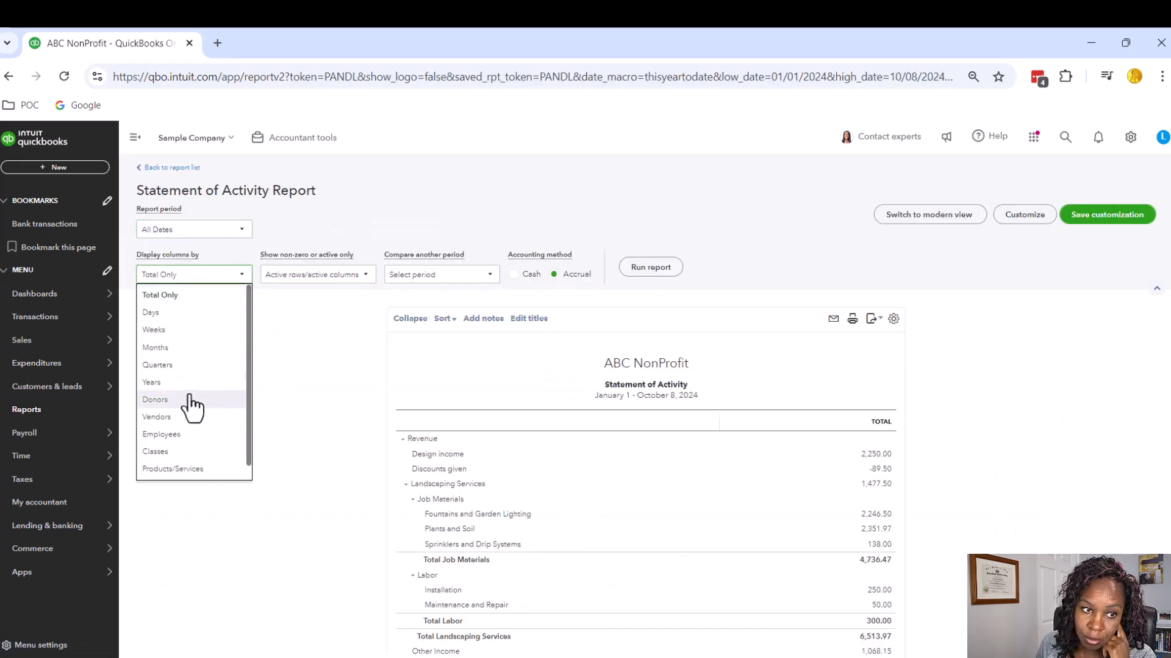
click(157, 452)
click(649, 267)
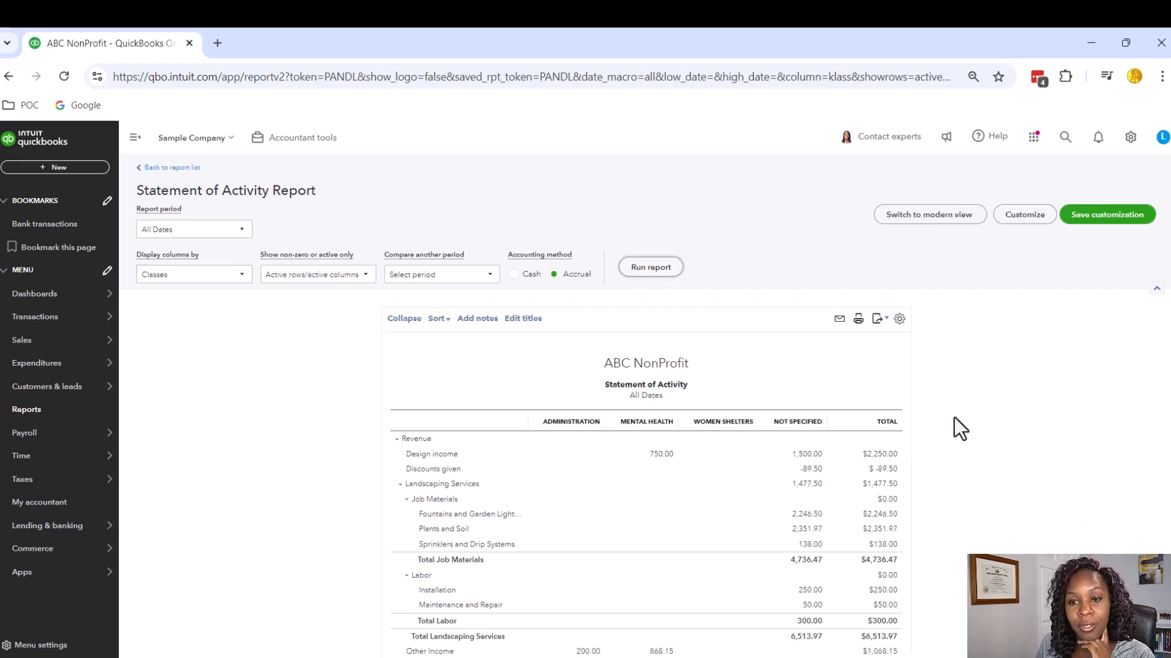
scroll(967, 400, down, 1)
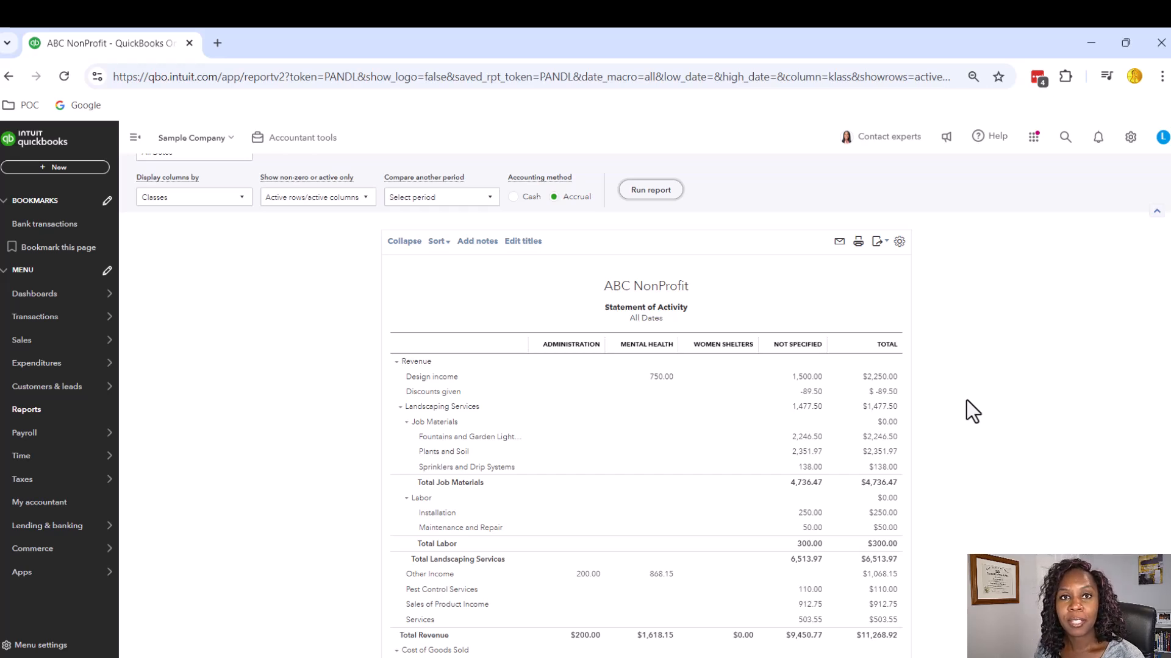
scroll(977, 408, up, 1)
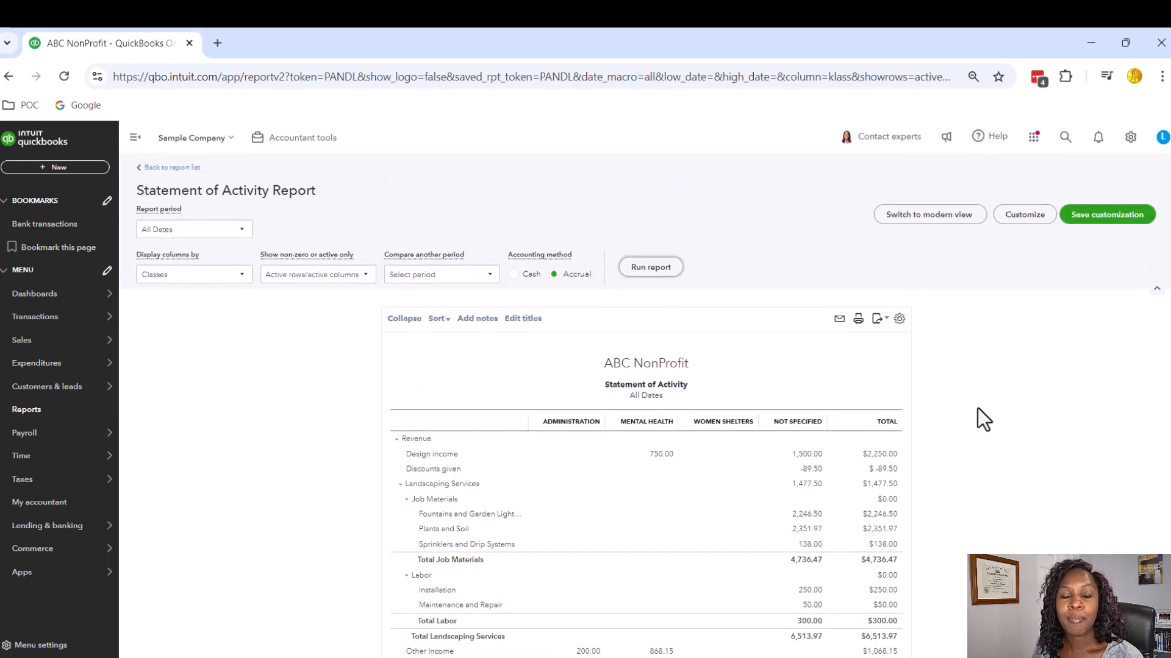